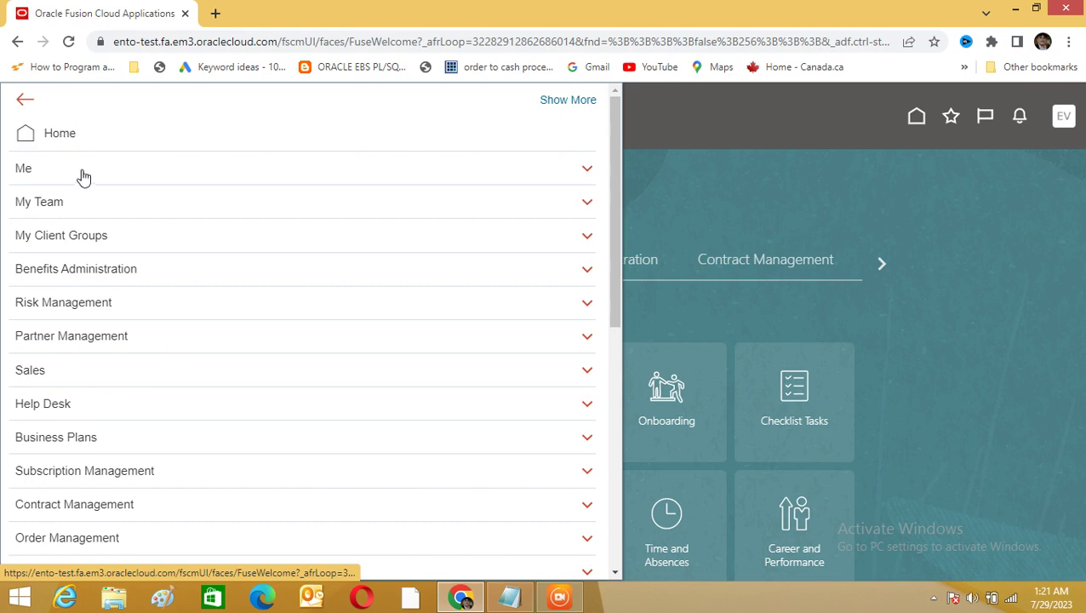
Look through the module list in the navigation menu and return to the home page.
click(98, 140)
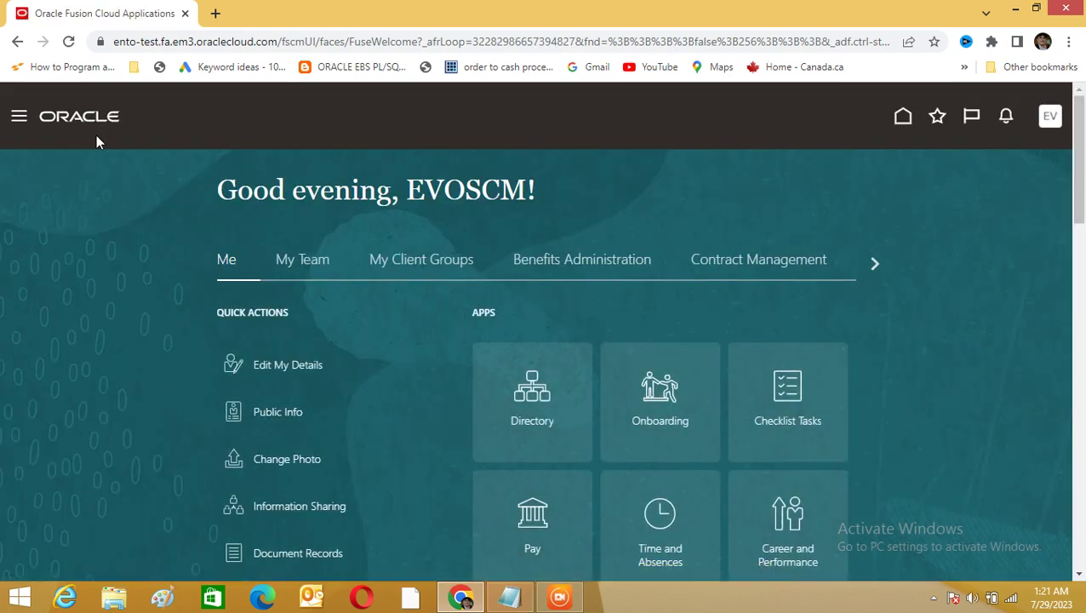
click(18, 119)
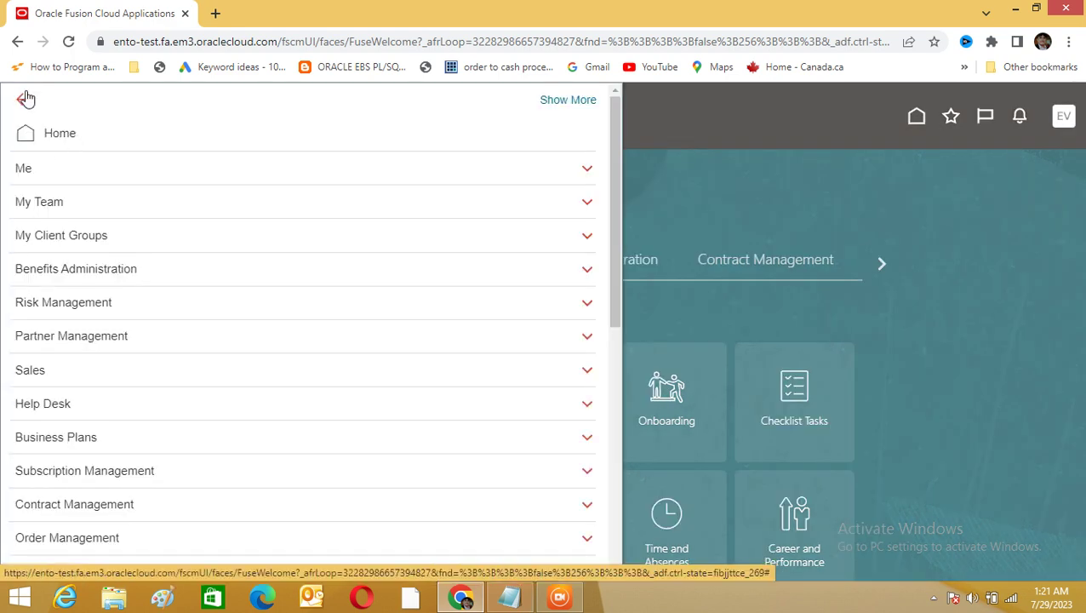
click(25, 99)
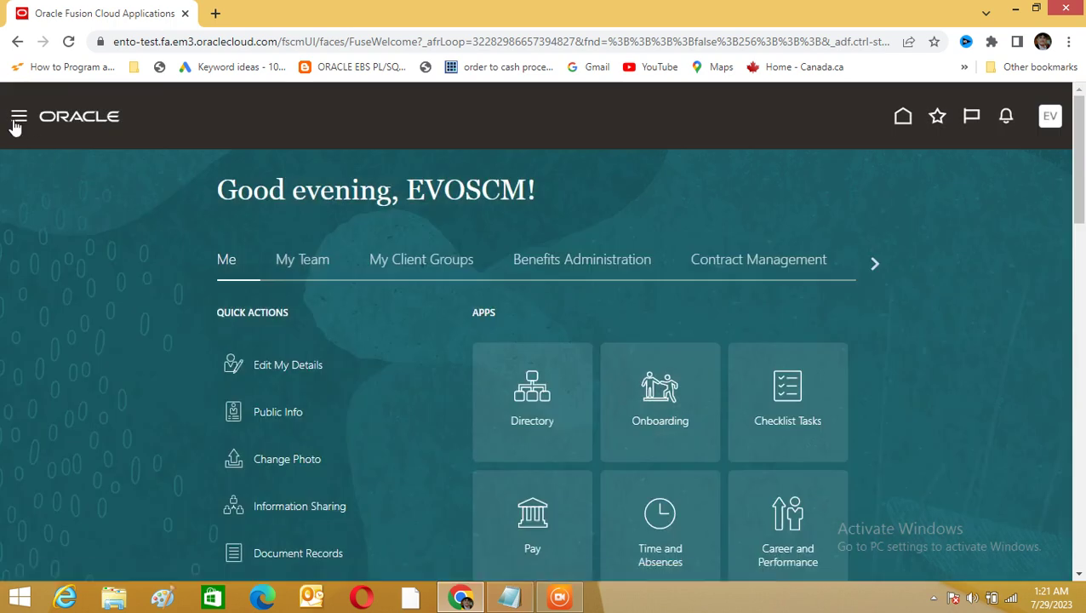
click(17, 121)
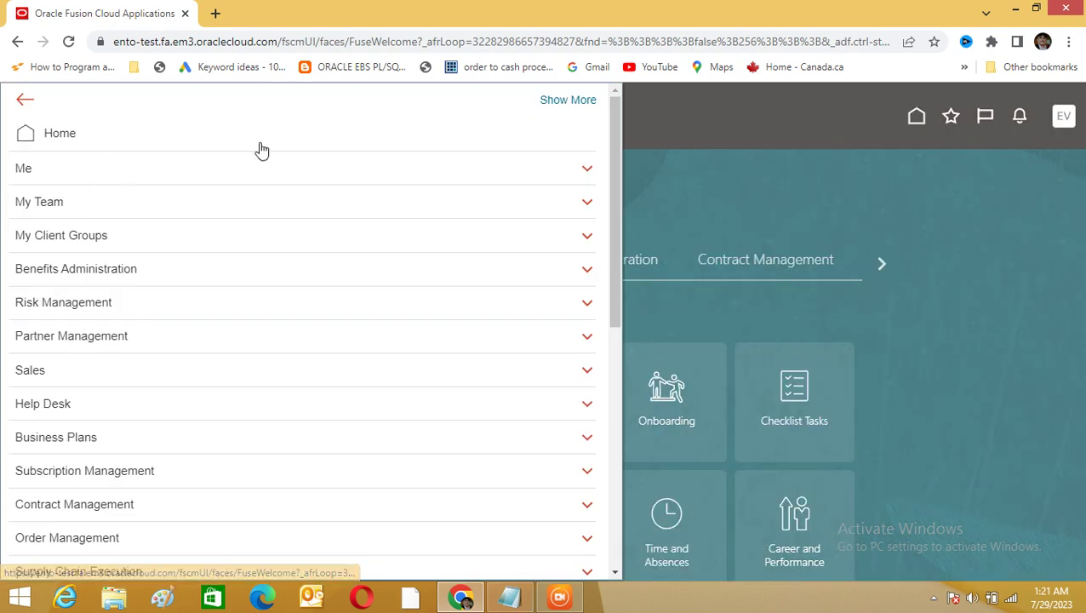
drag(614, 147, 612, 125)
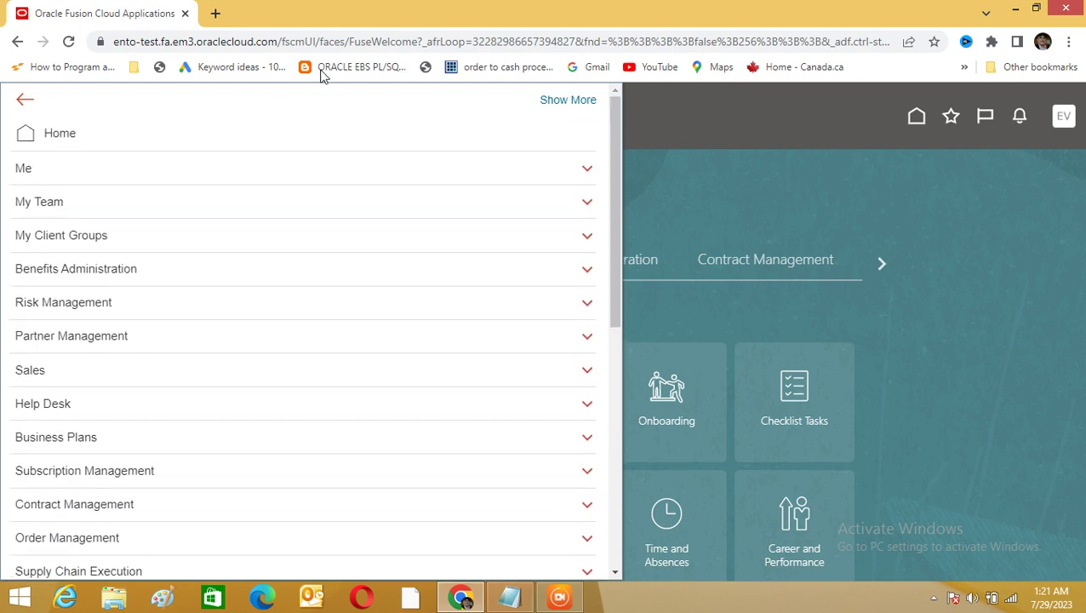
click(68, 136)
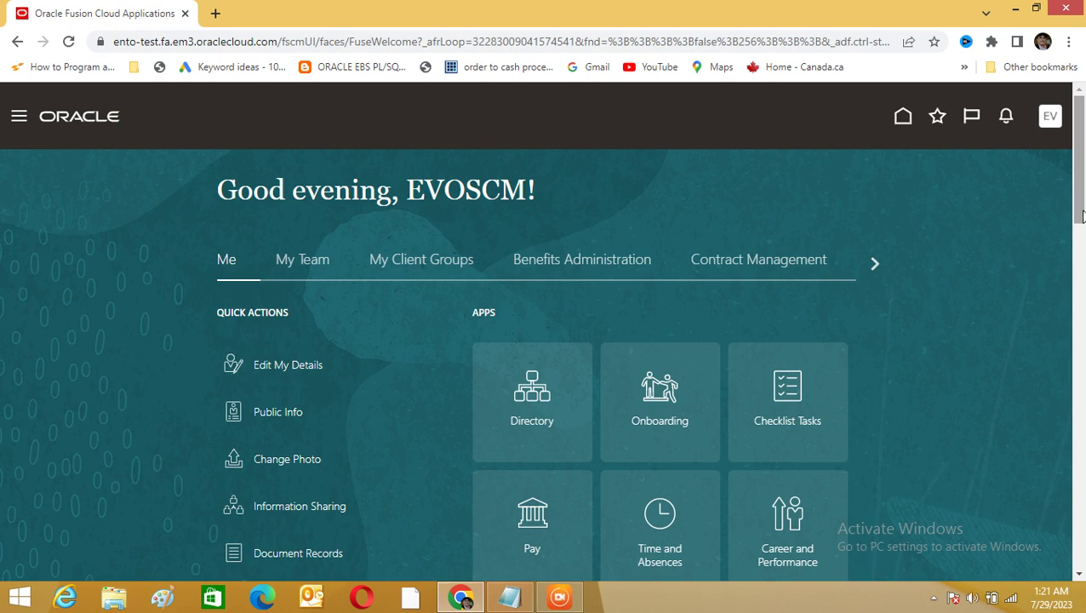
Examine the quick actions and app tiles of the Me group on the home page.
mouse_move(1082, 214)
mouse_down()
mouse_move(1059, 335)
mouse_move(1061, 412)
mouse_move(1075, 216)
mouse_move(1074, 232)
mouse_up()
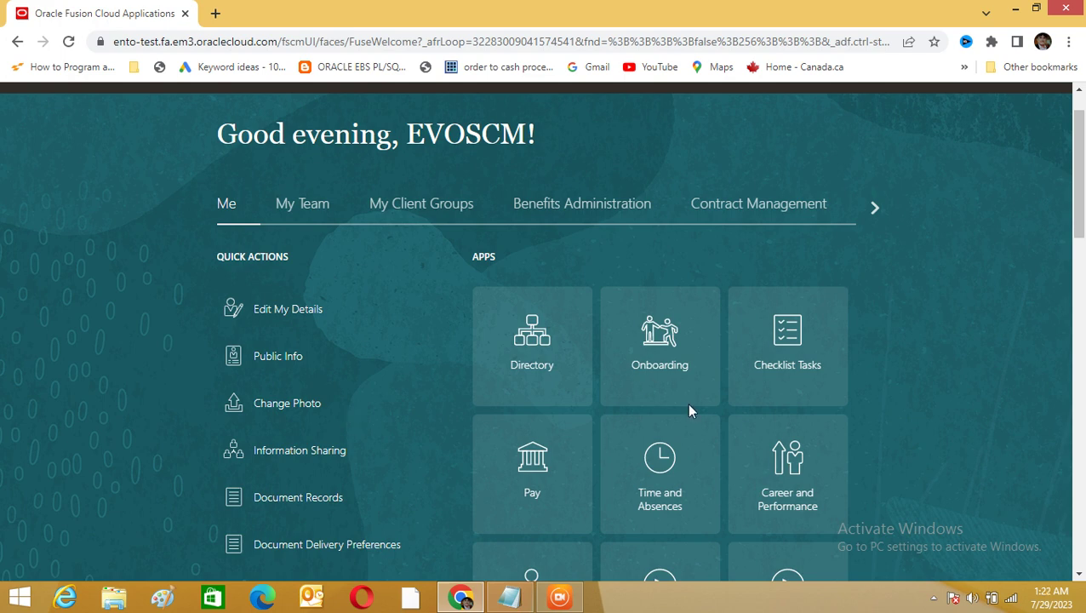
drag(1083, 214, 1072, 265)
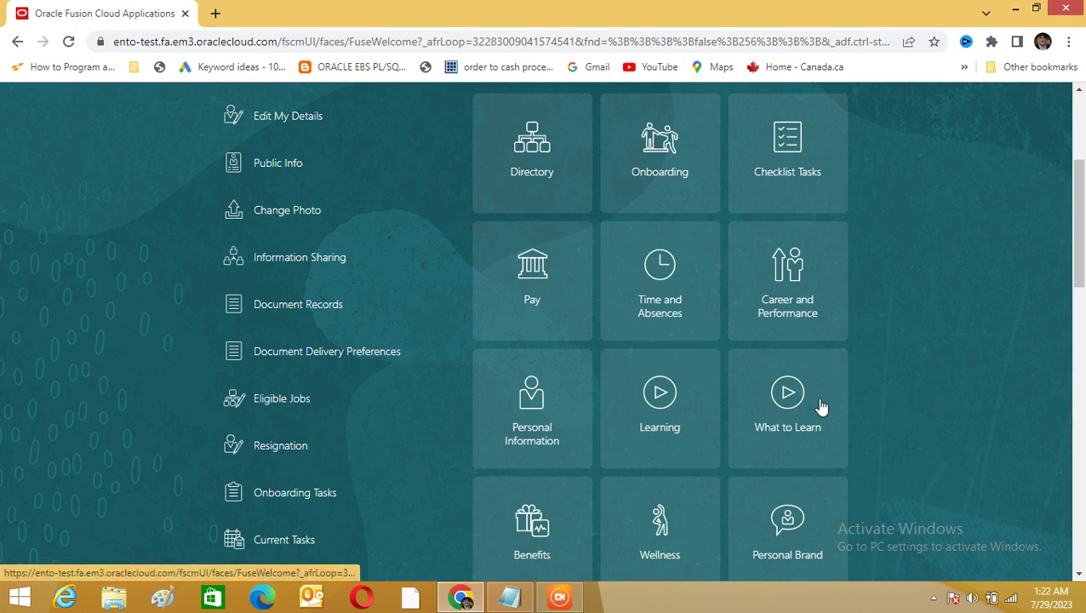
scroll(1081, 322, down, 2)
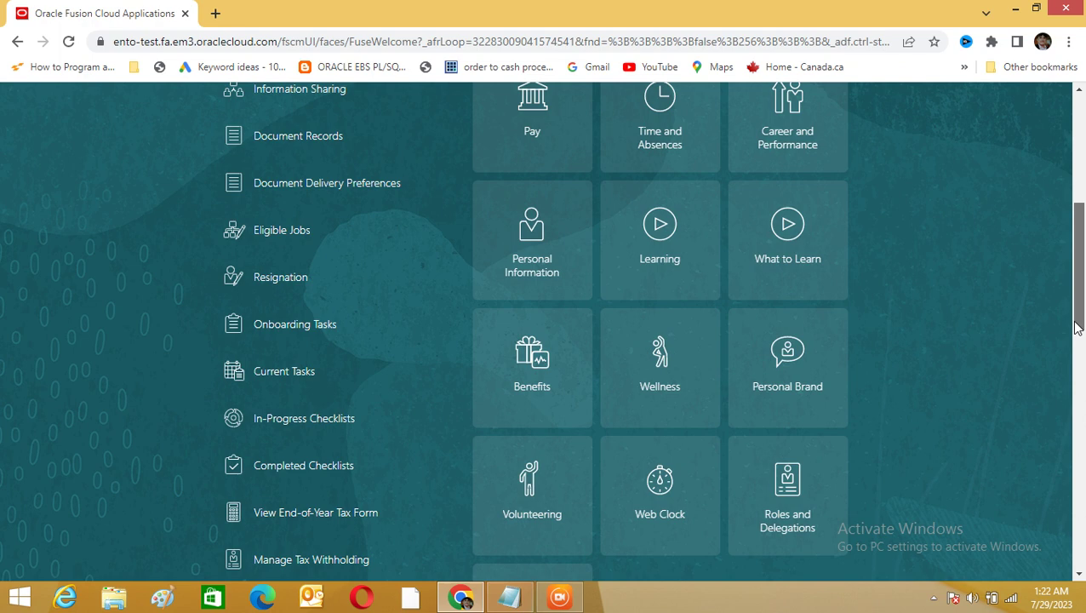
scroll(1076, 344, down, 3)
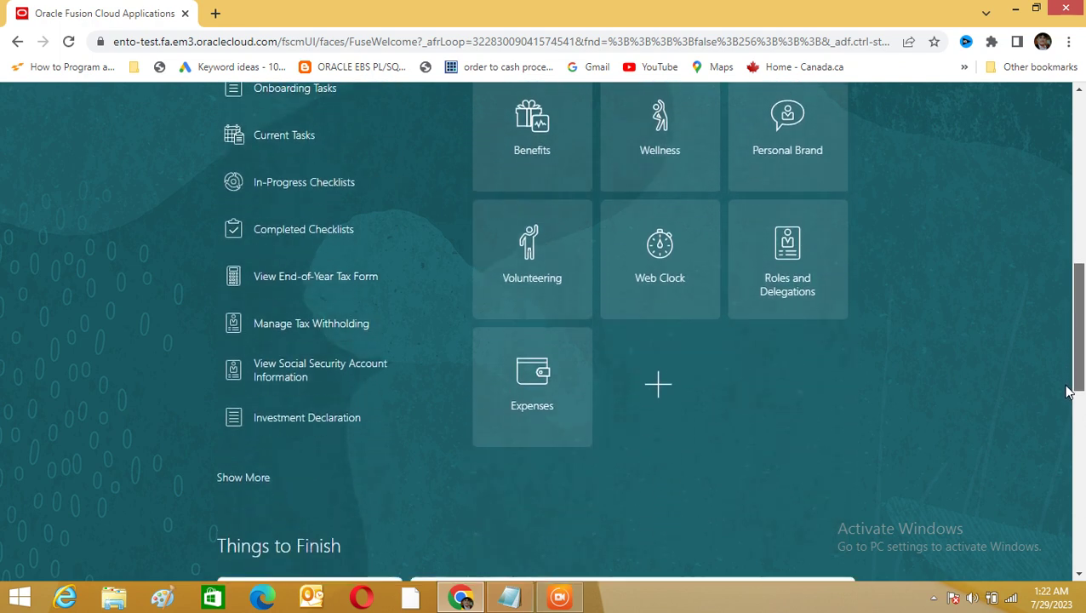
scroll(1069, 396, down, 1)
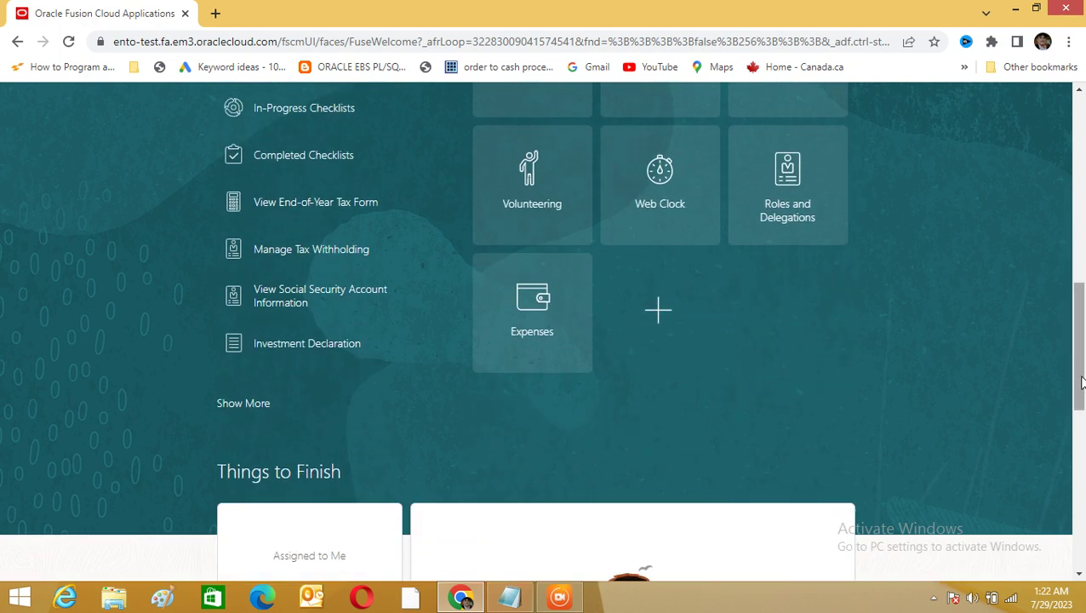
drag(1081, 383, 1076, 202)
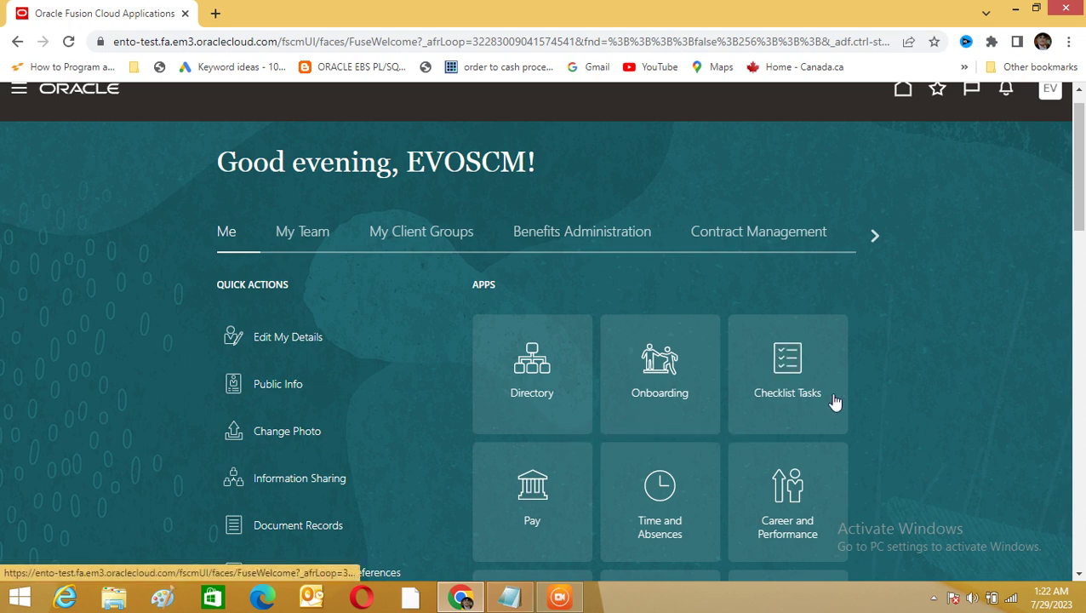
drag(1082, 169, 1069, 230)
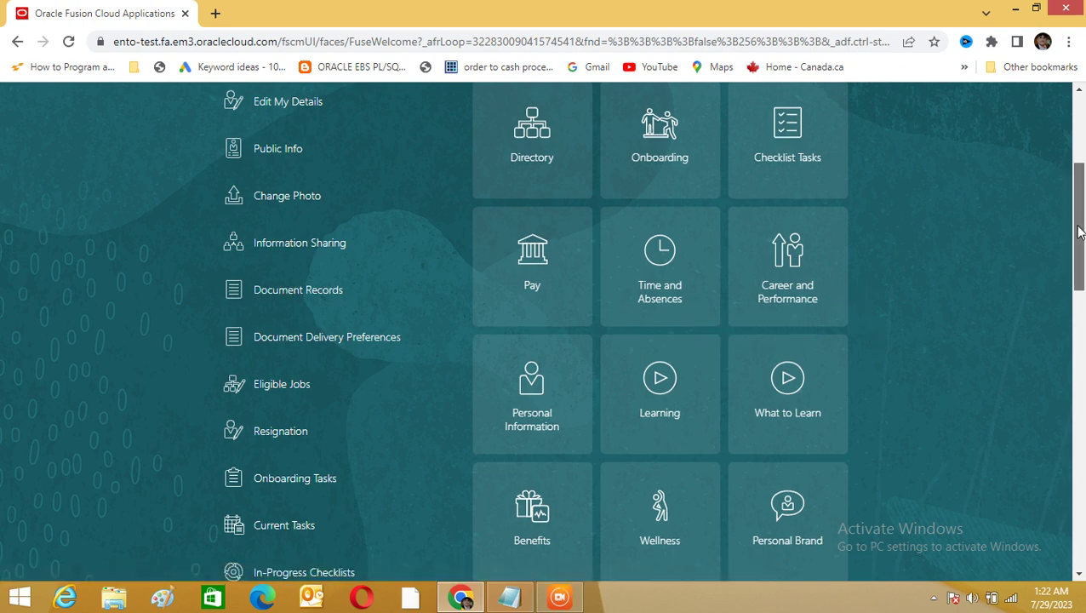
drag(1077, 228, 1070, 271)
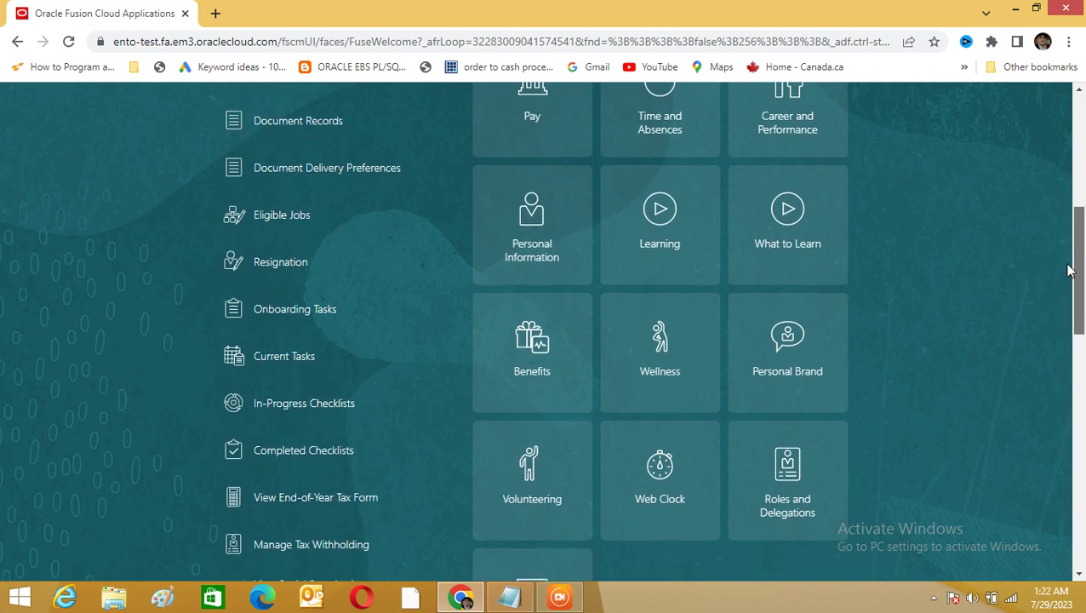
drag(1070, 271, 1066, 281)
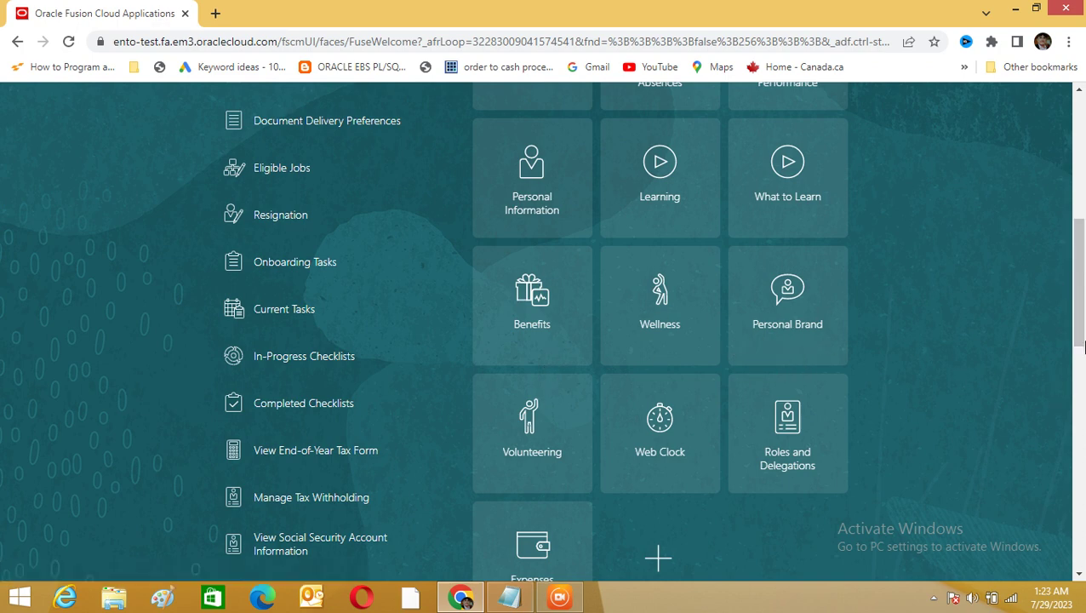
drag(1078, 304, 1077, 360)
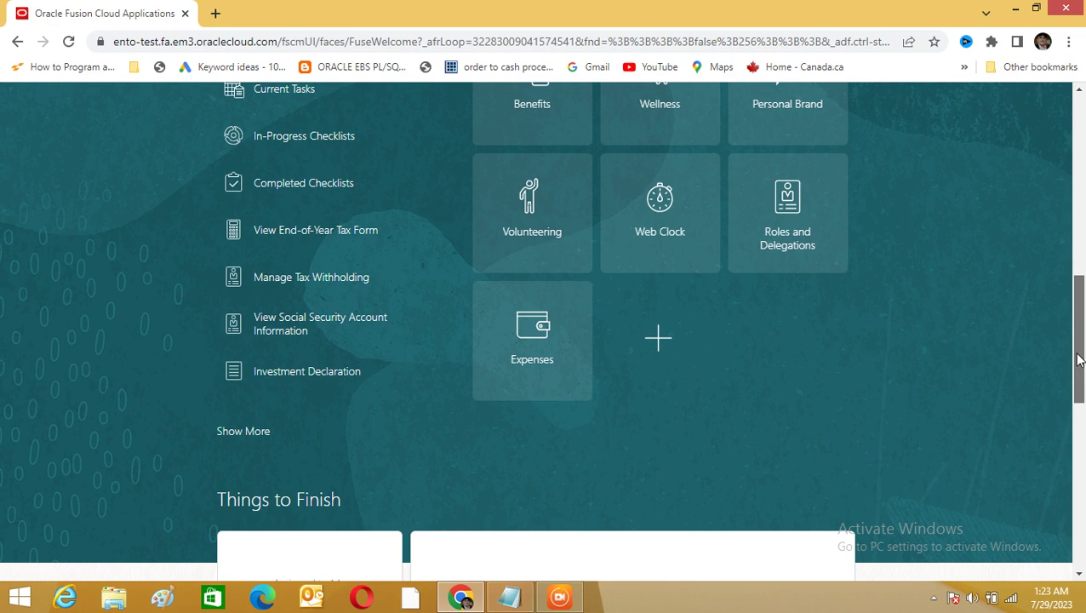
Open the app selection page from the Me group's tiles and enable the Current Jobs app for Me.
click(660, 341)
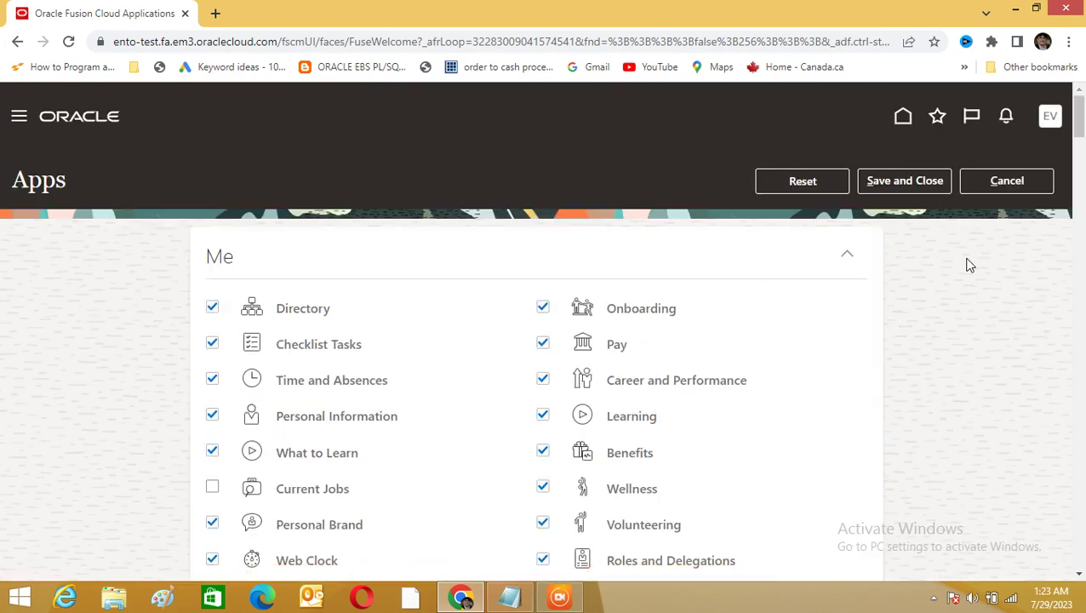
drag(1078, 136, 1079, 150)
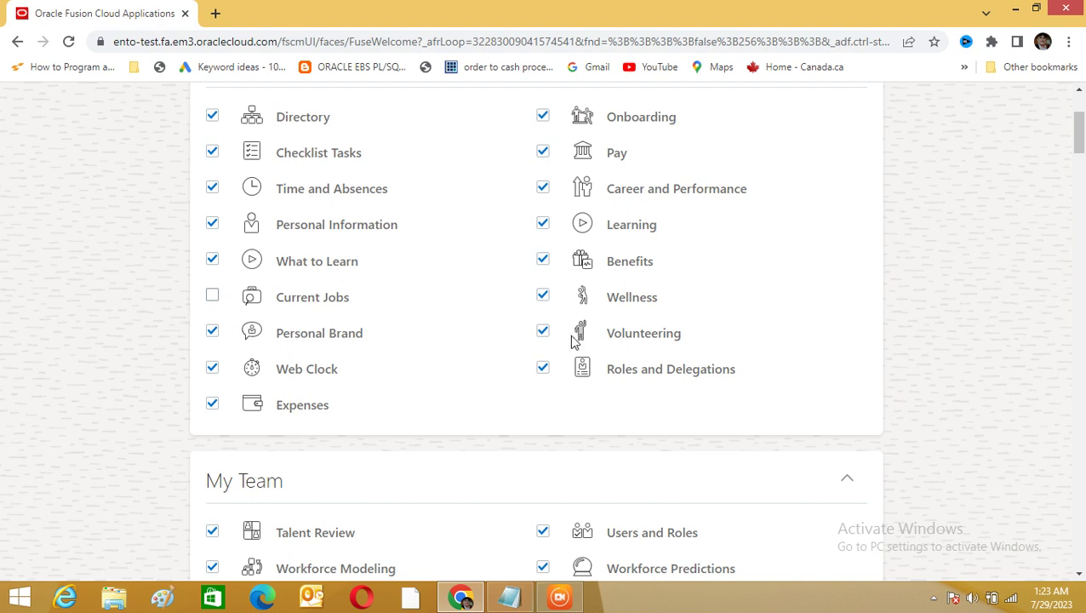
drag(1078, 142, 1060, 255)
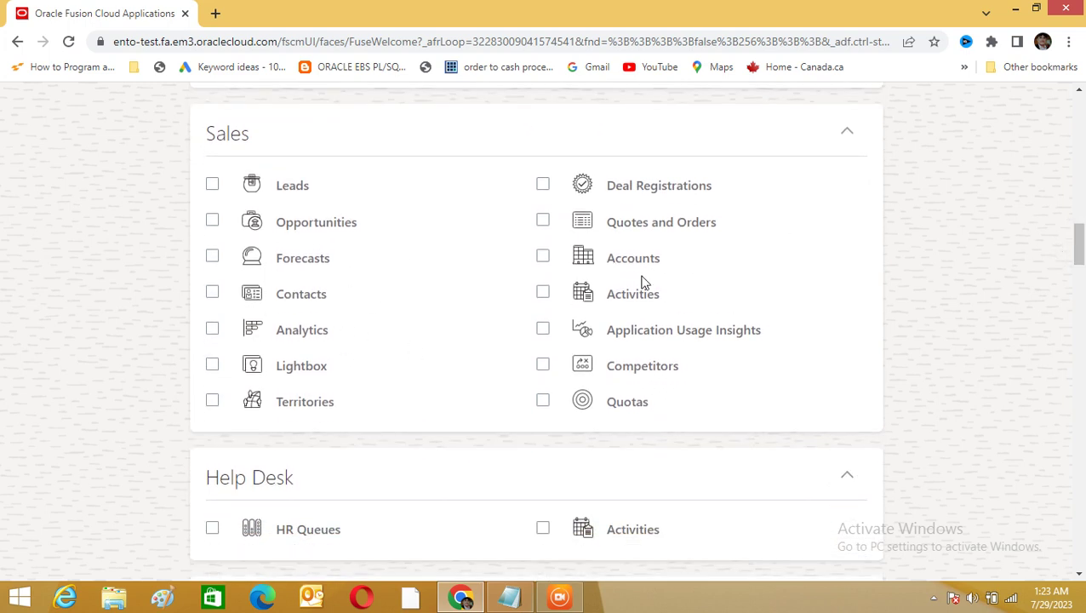
drag(1082, 241, 1081, 132)
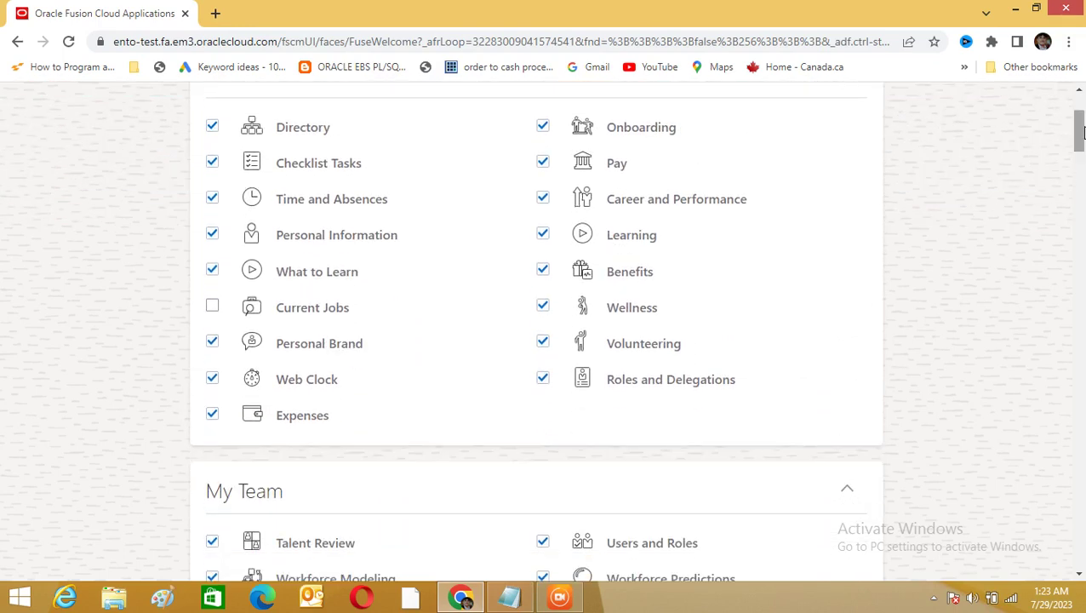
click(212, 307)
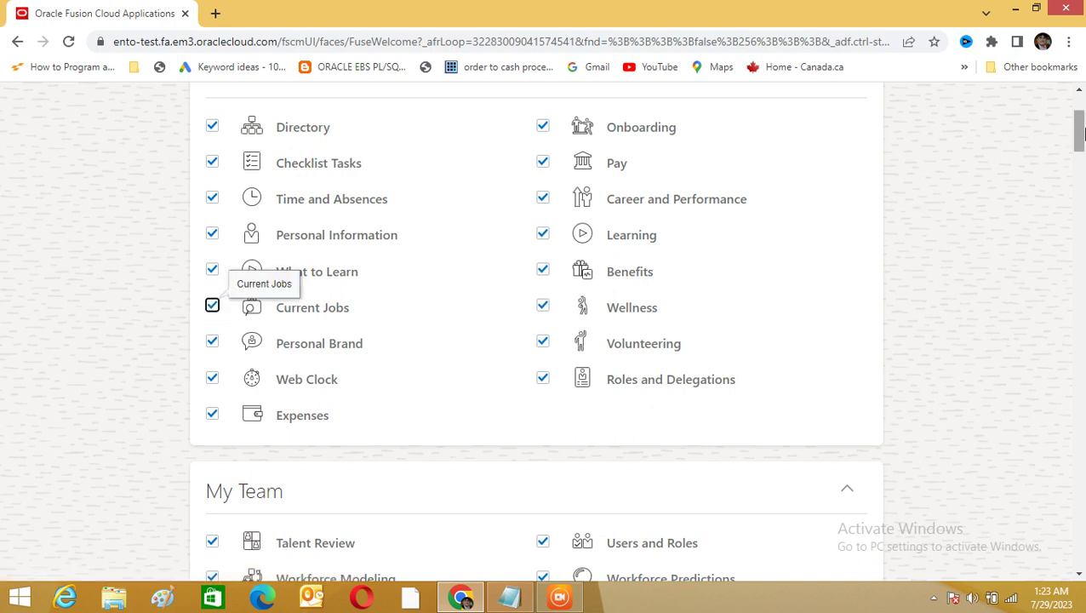
Review the My Client Groups, Benefits Administration and Risk Management app selections, and go back to the home page without saving.
drag(1079, 132, 1074, 179)
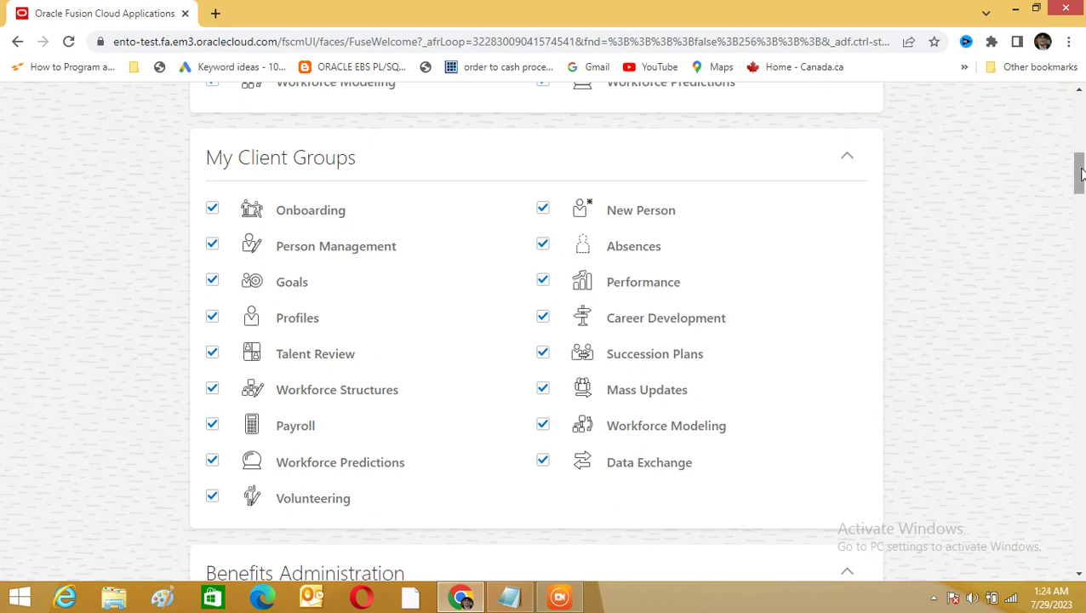
drag(1081, 173, 1082, 175)
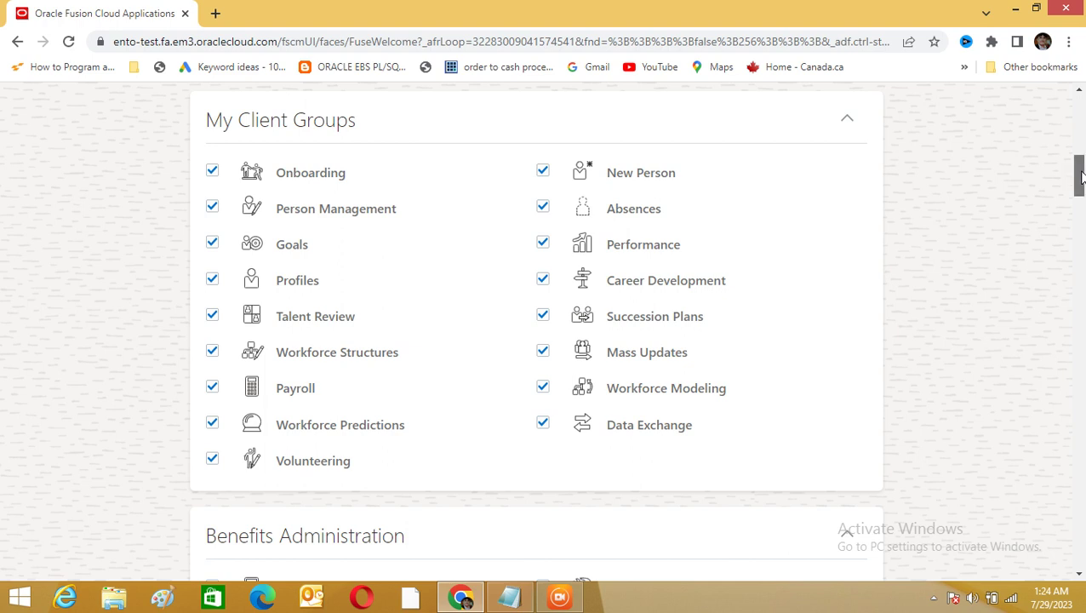
drag(1081, 177, 1079, 206)
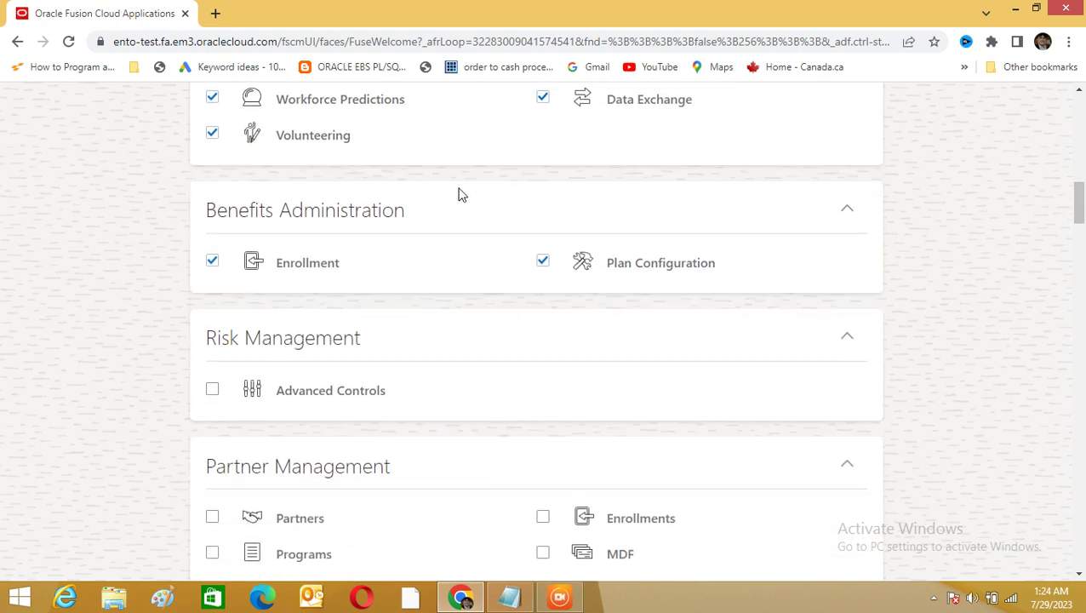
drag(412, 218, 206, 214)
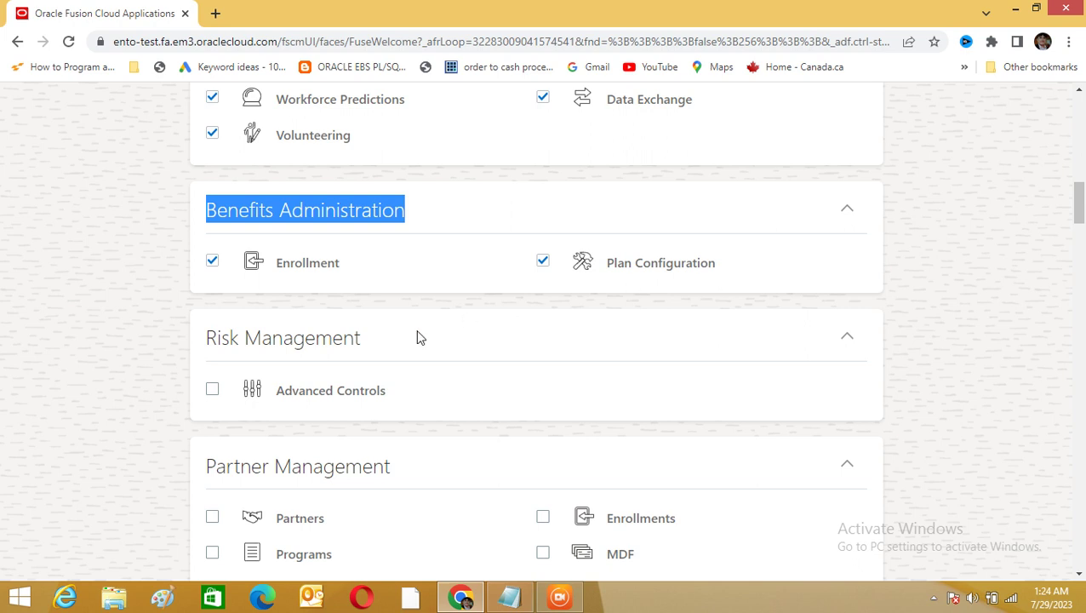
drag(208, 339, 364, 340)
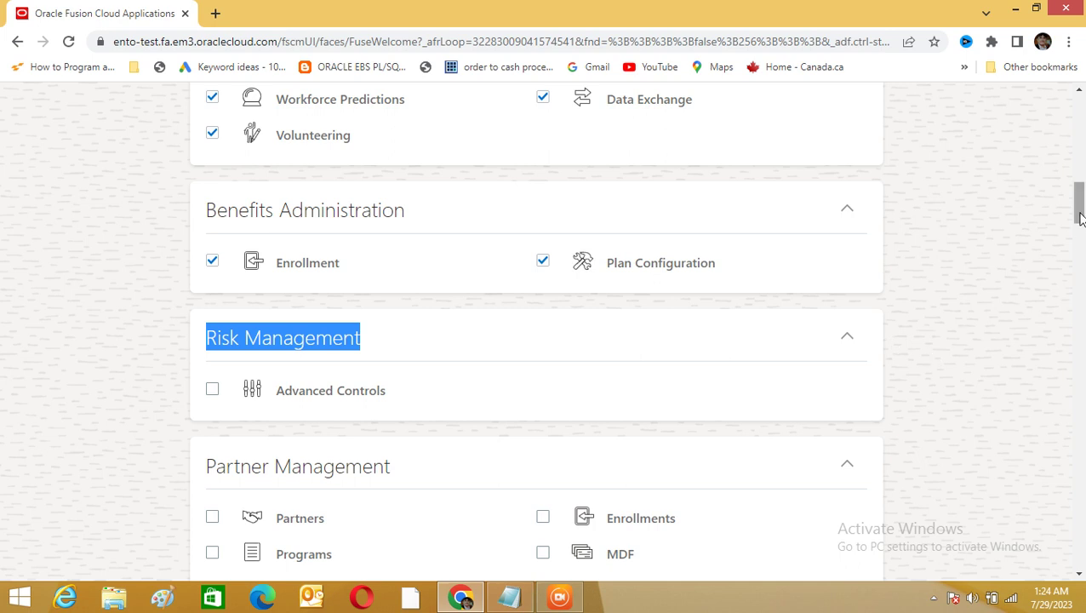
drag(1079, 207, 1077, 111)
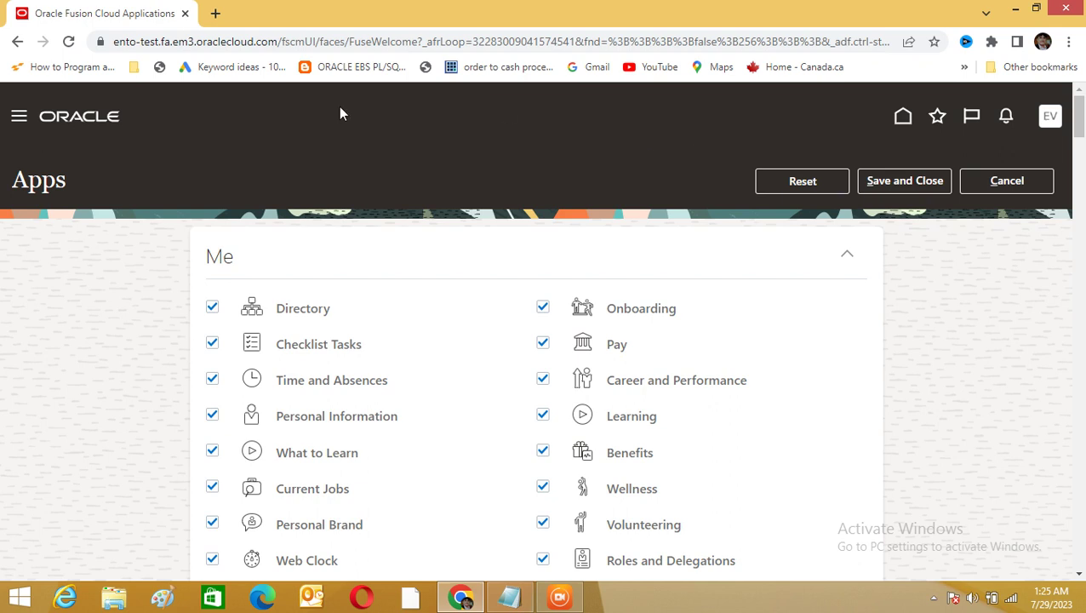
click(17, 42)
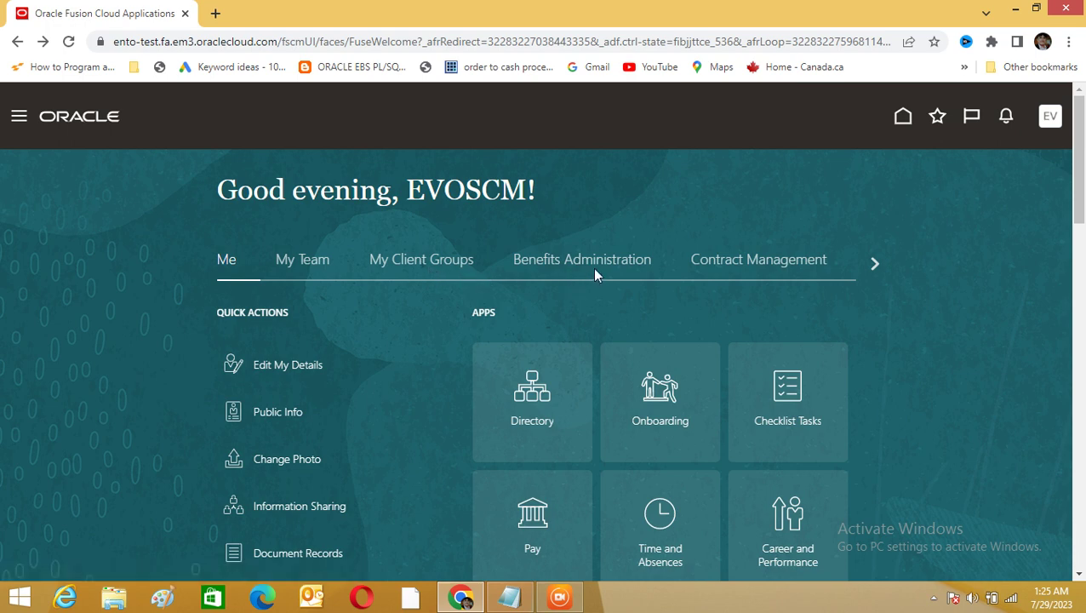
Open the Tools group on the home page and look over its apps, including Reports and Analytics.
click(873, 264)
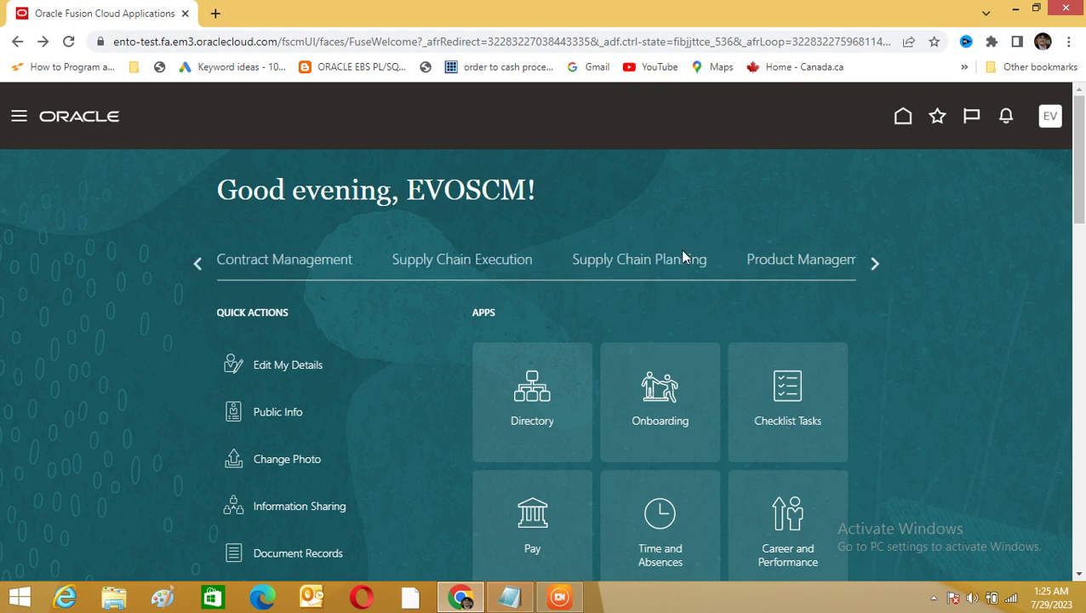
click(873, 263)
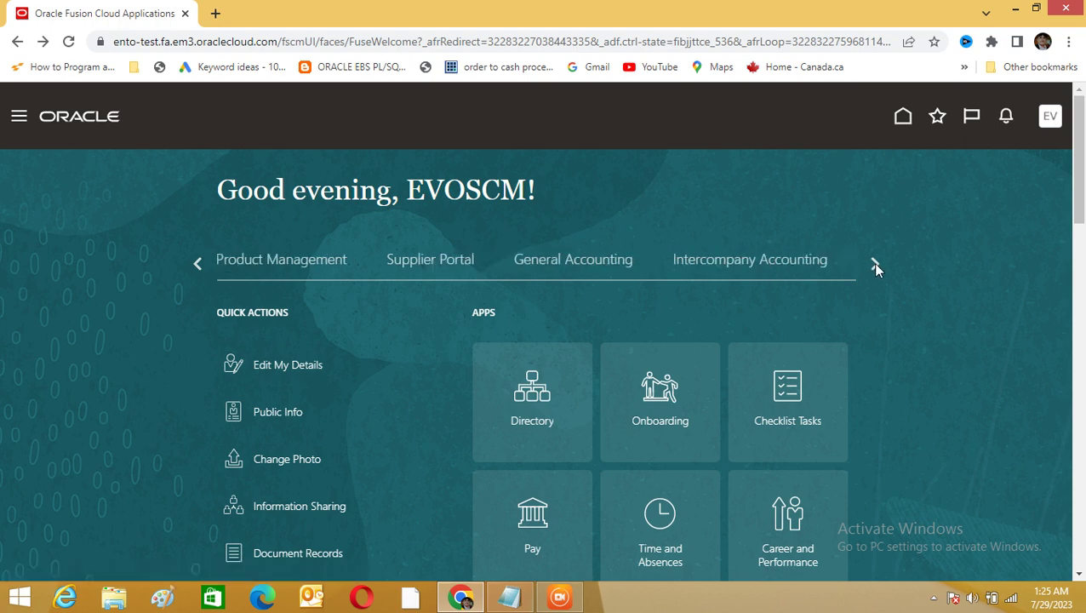
click(873, 264)
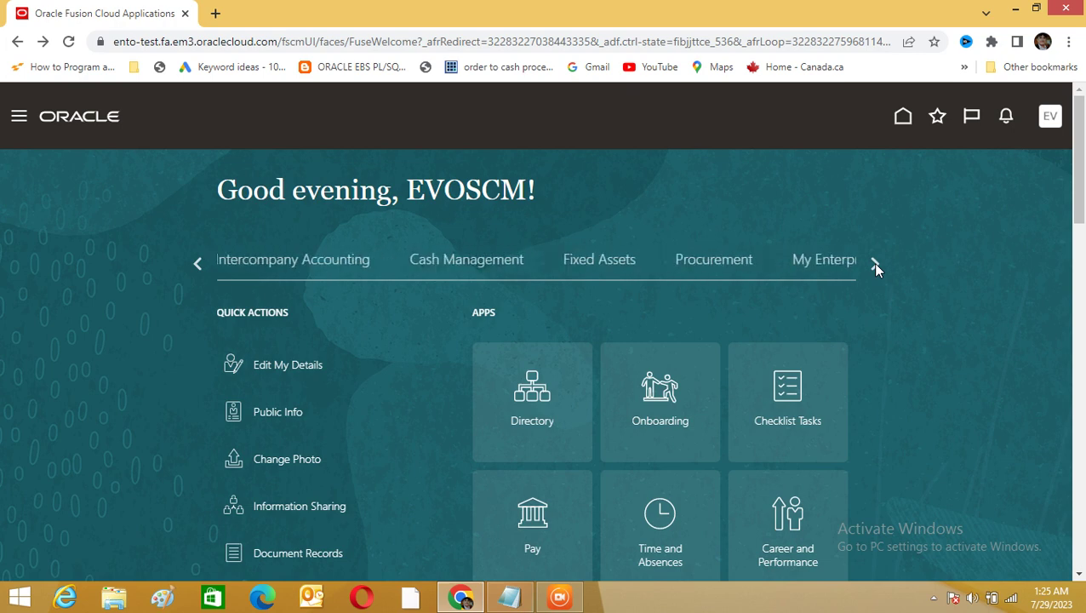
click(872, 263)
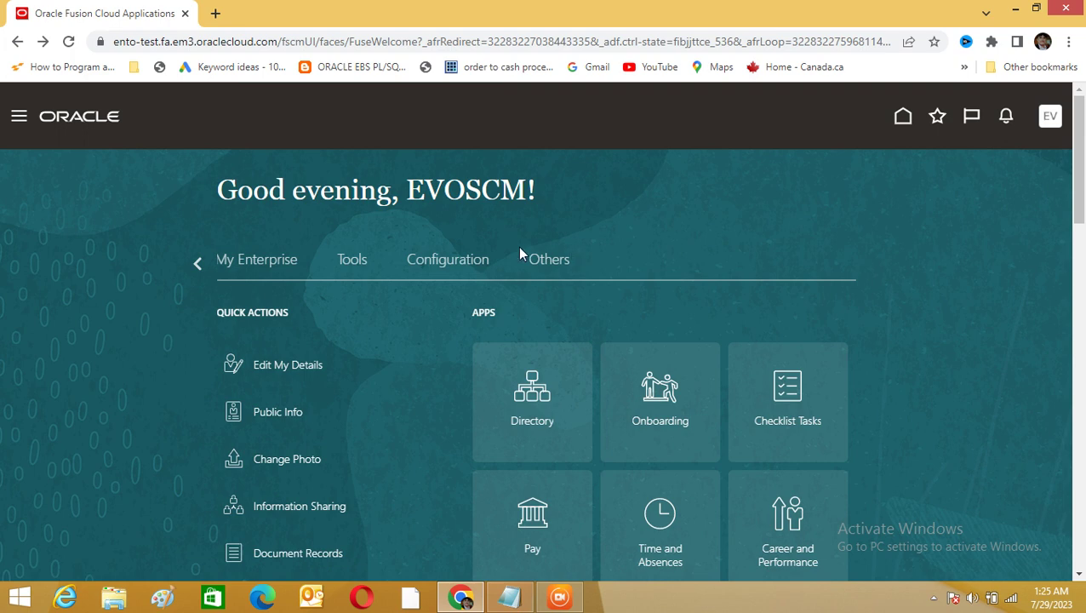
click(358, 264)
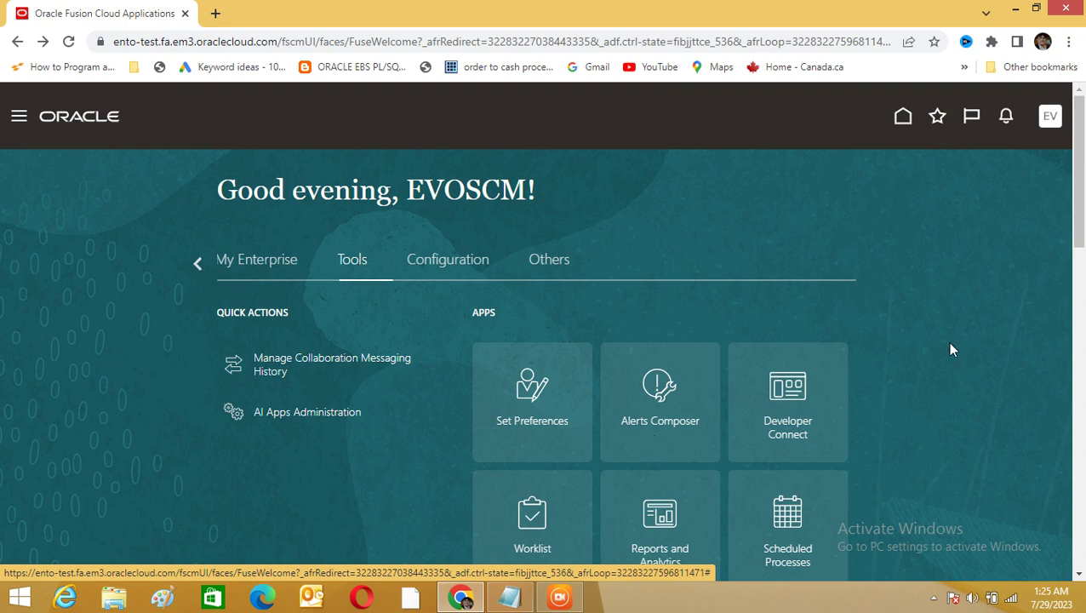
drag(1081, 198, 1075, 276)
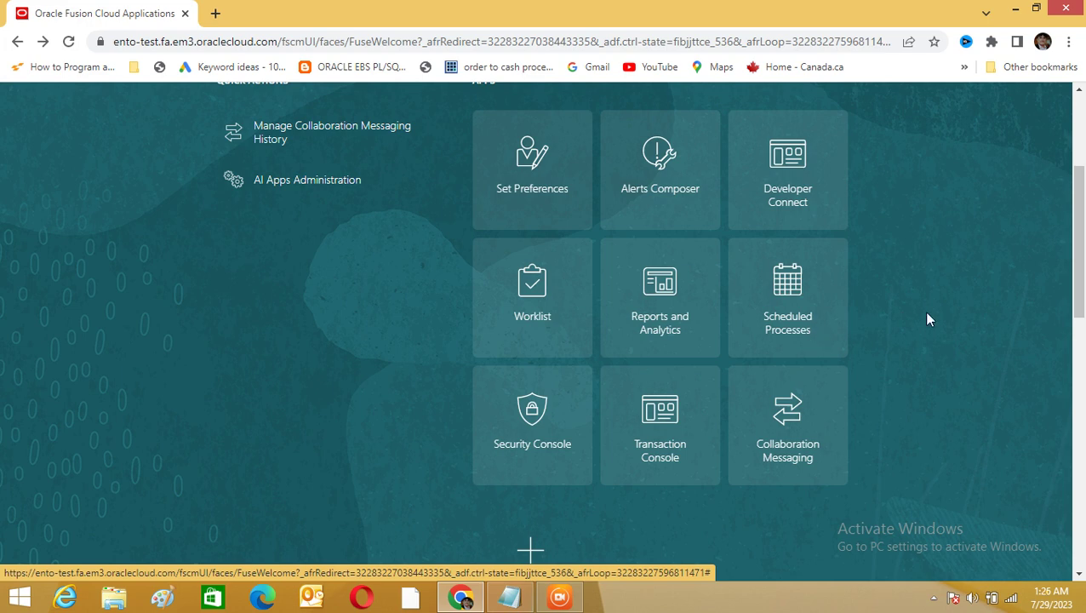
mouse_move(1078, 204)
mouse_down()
mouse_move(1078, 234)
mouse_move(1077, 205)
mouse_up()
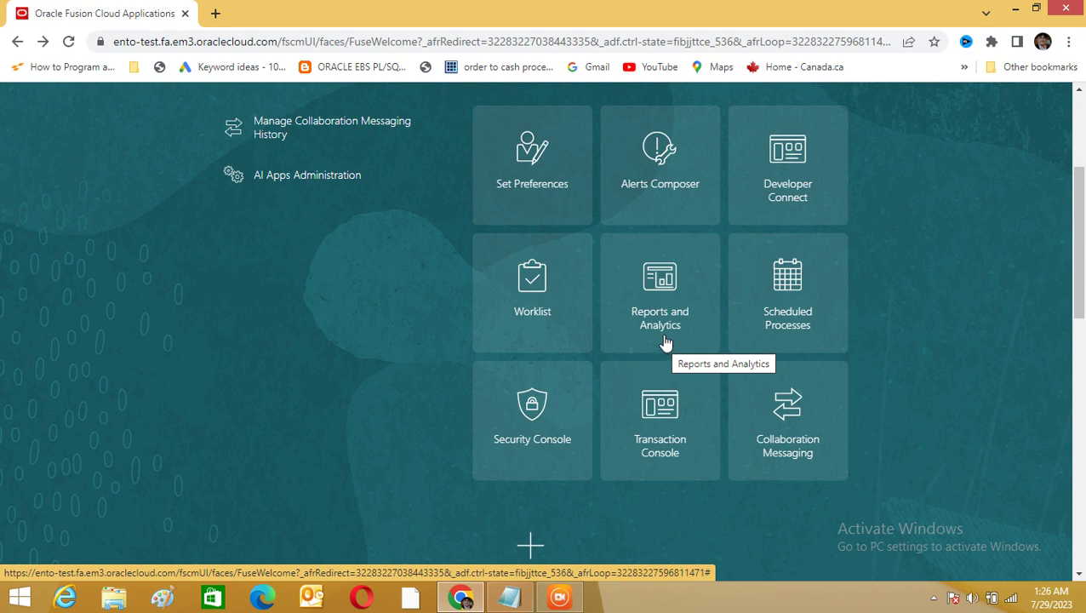
Open Reports and Analytics from the Tools apps and browse the full reports catalog.
click(661, 298)
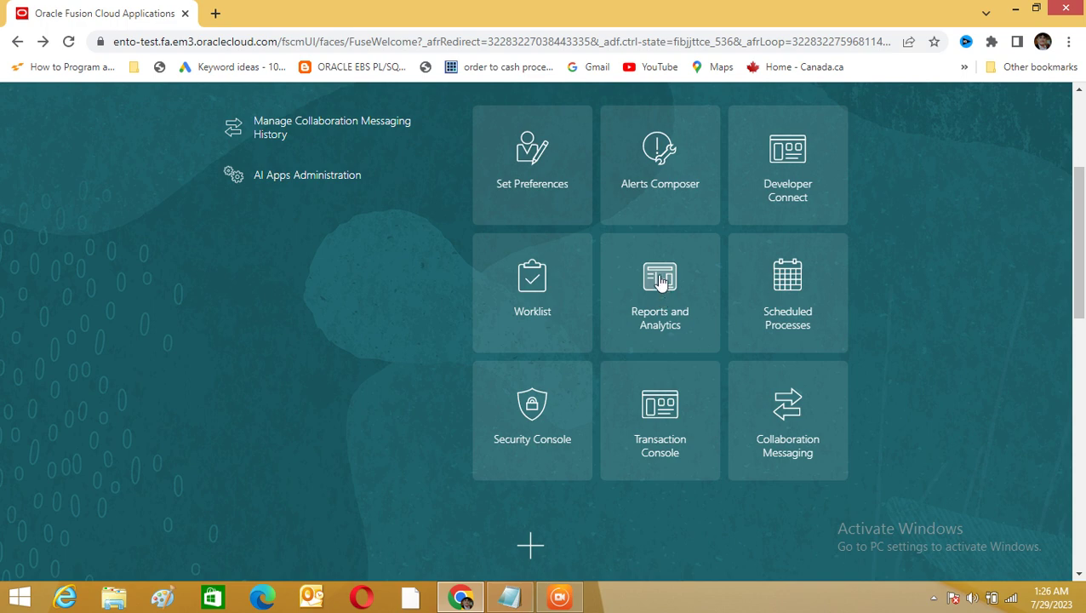
click(661, 283)
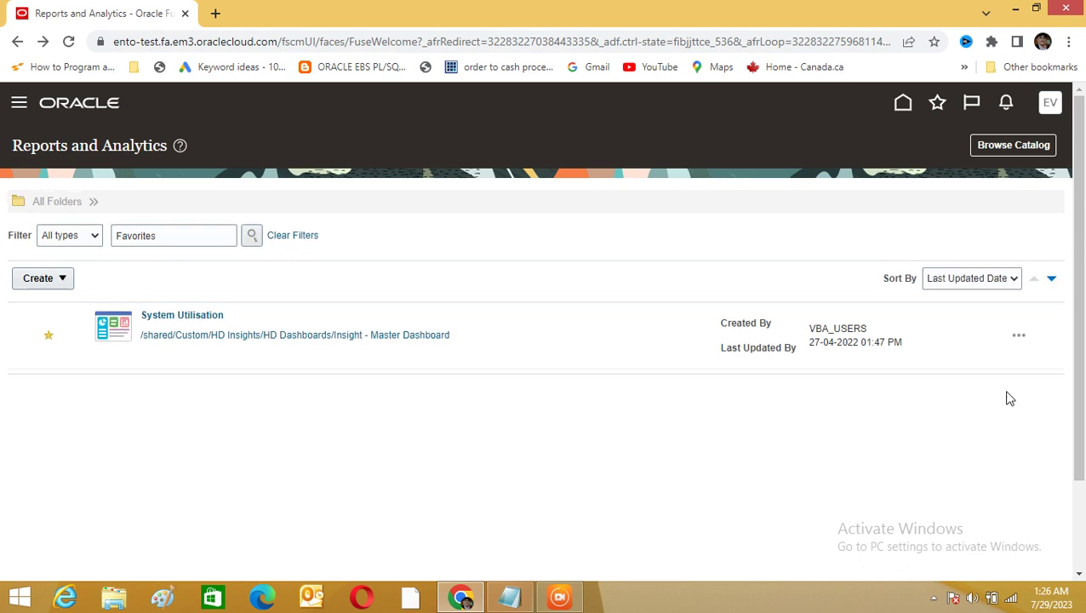
click(1015, 146)
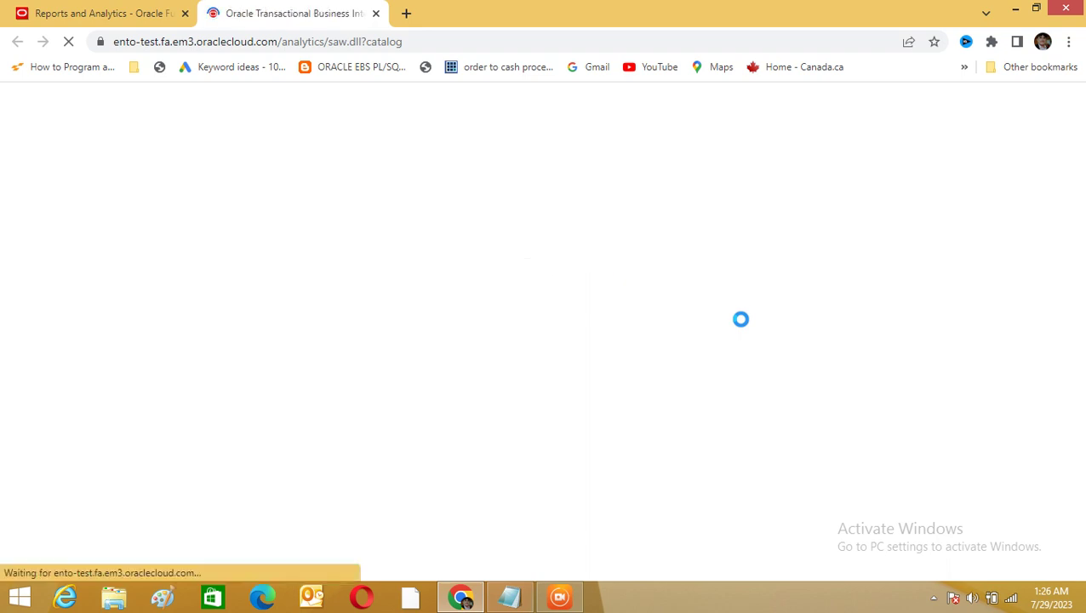
click(375, 14)
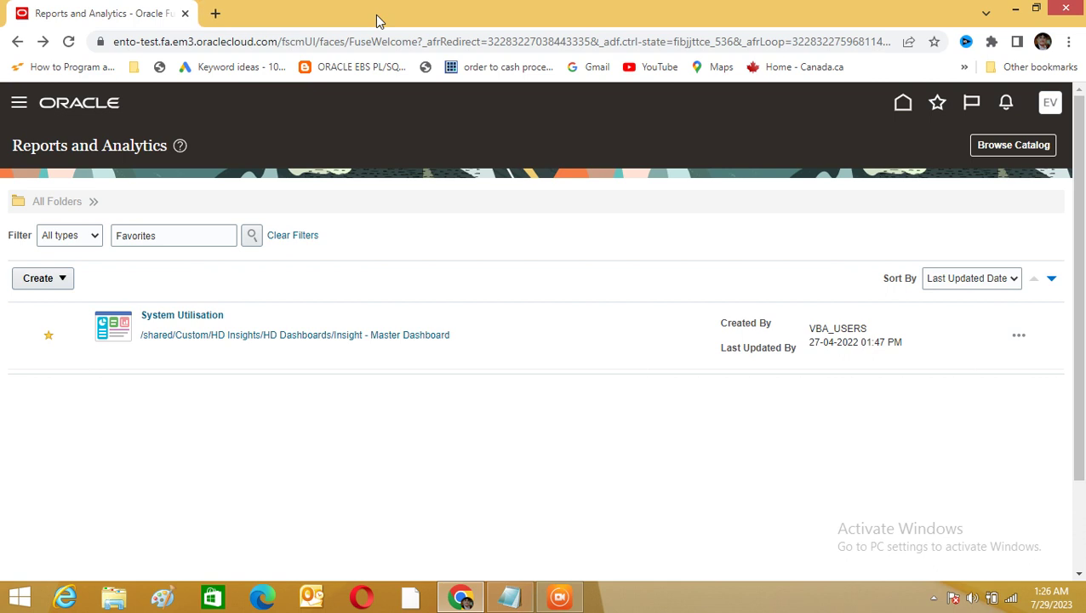
click(1013, 146)
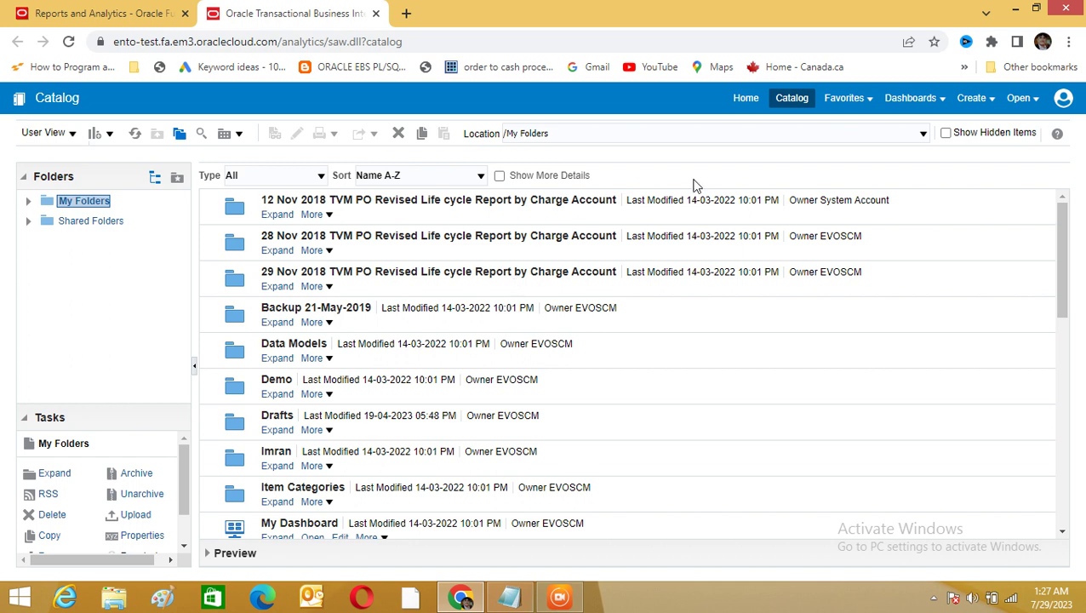
Look over the catalog's Favorites and Dashboards lists, and create a new data model.
click(870, 104)
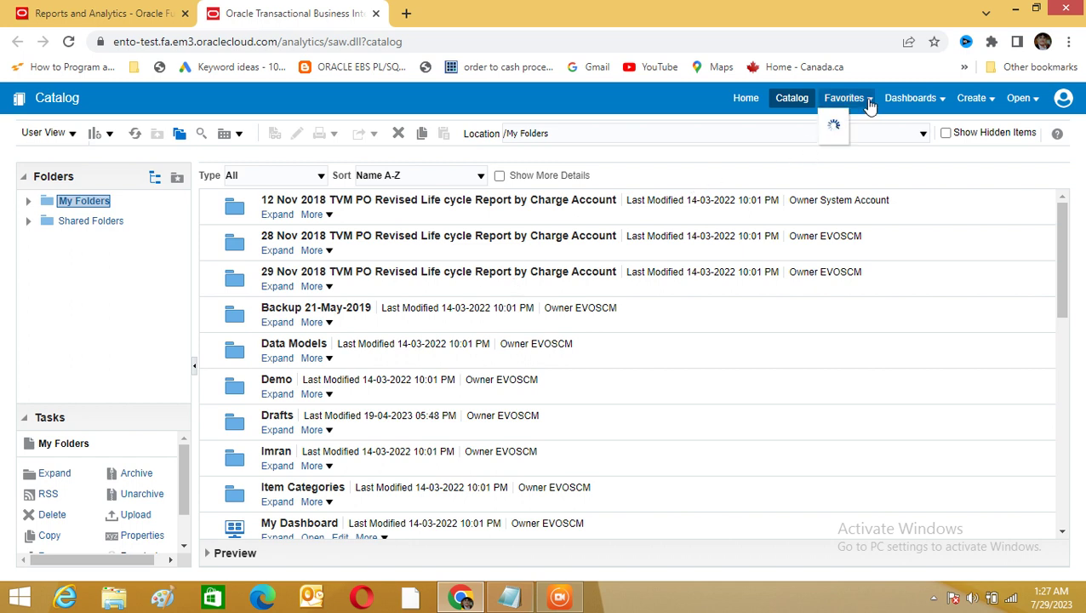
click(941, 104)
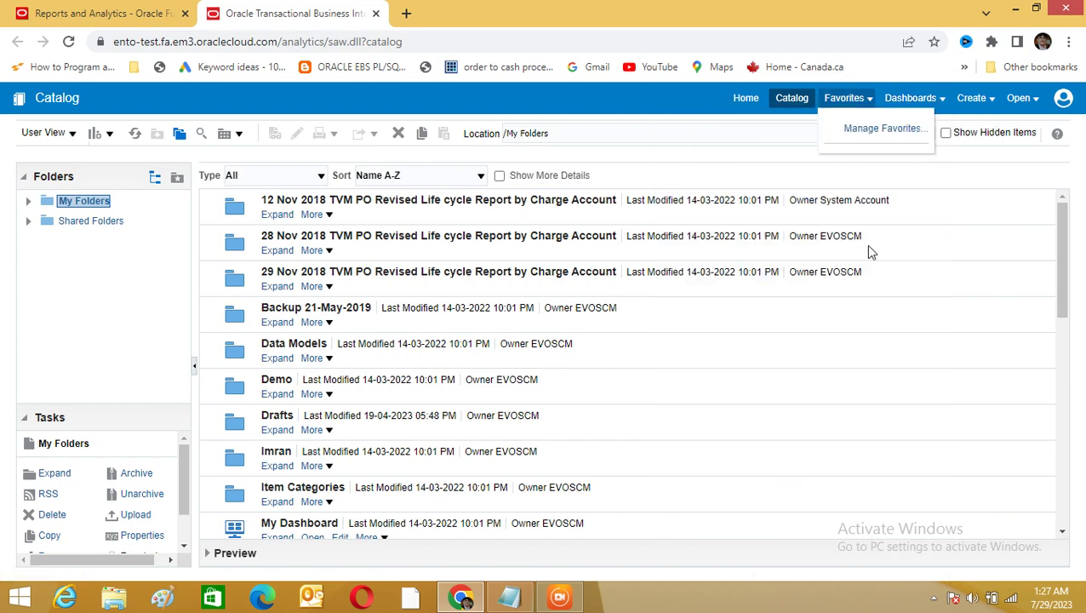
click(942, 104)
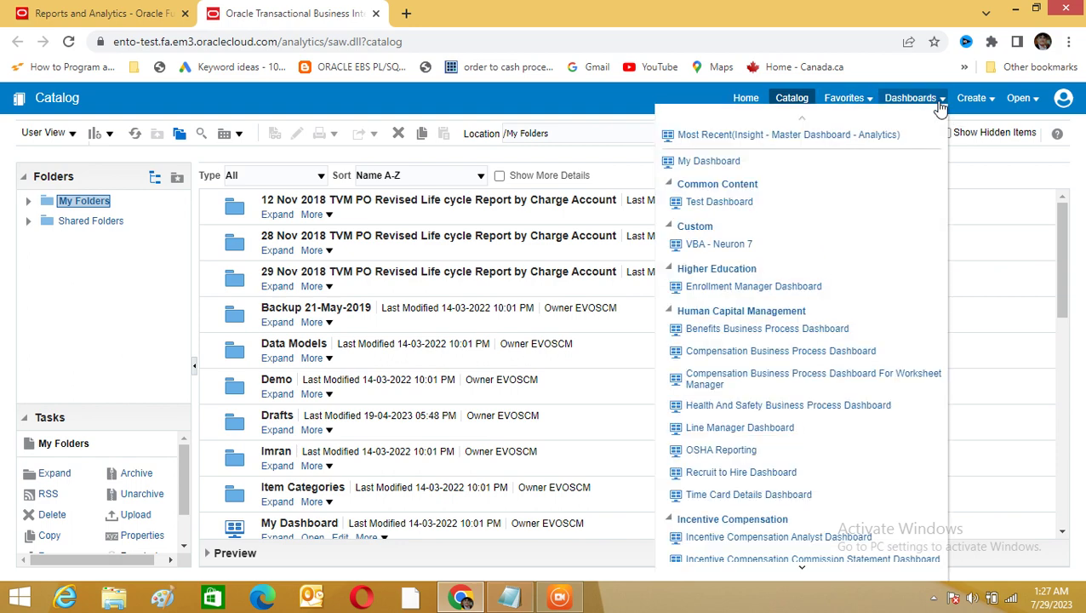
click(987, 103)
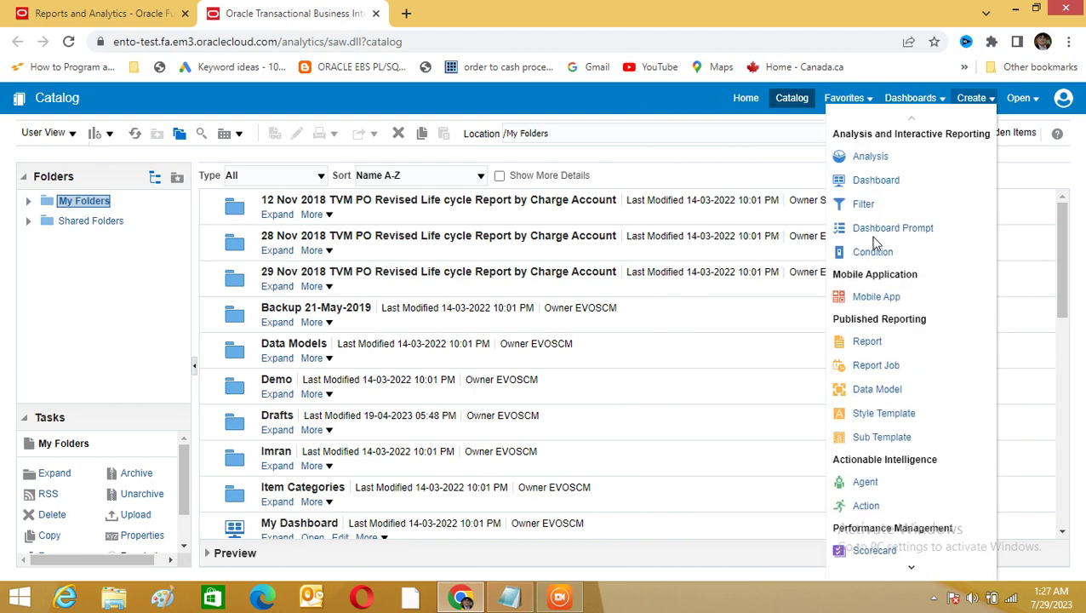
click(877, 389)
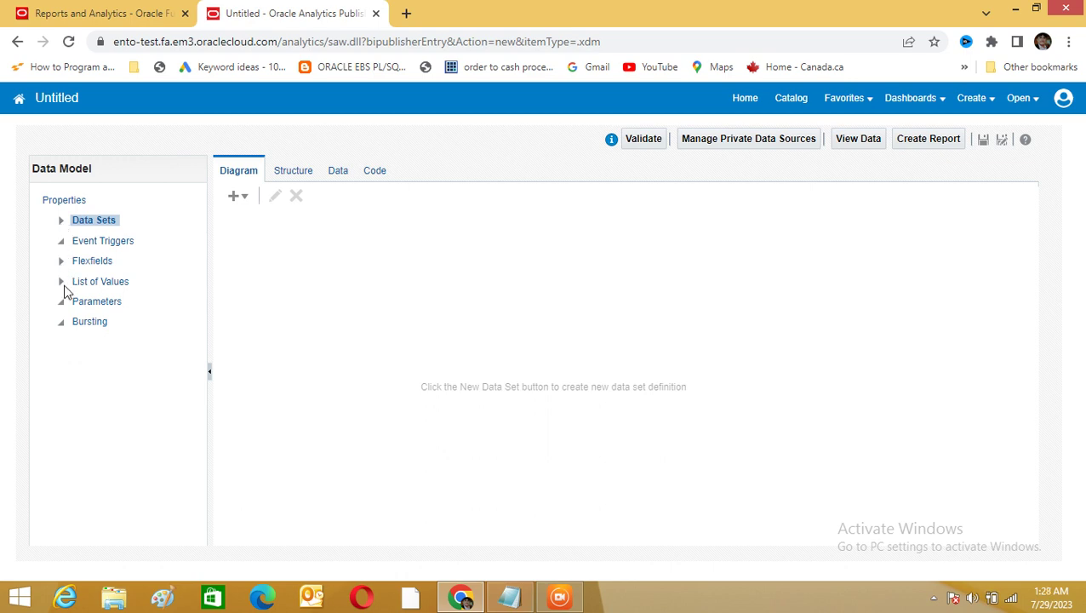
Look through the data model's Event Triggers and Parameters sections and go back to Data Sets.
click(85, 241)
click(85, 223)
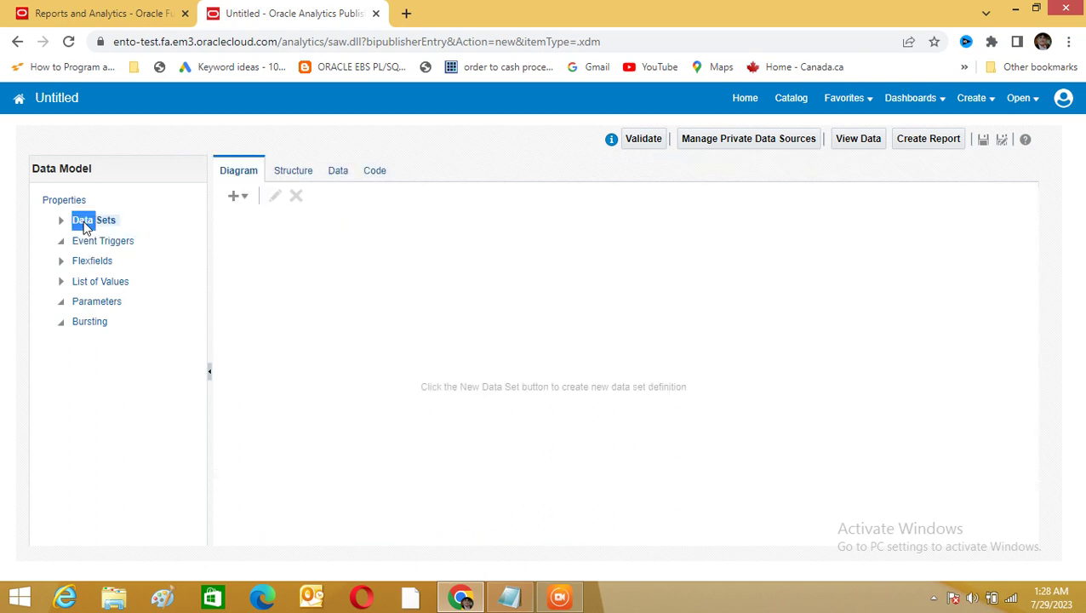
click(86, 304)
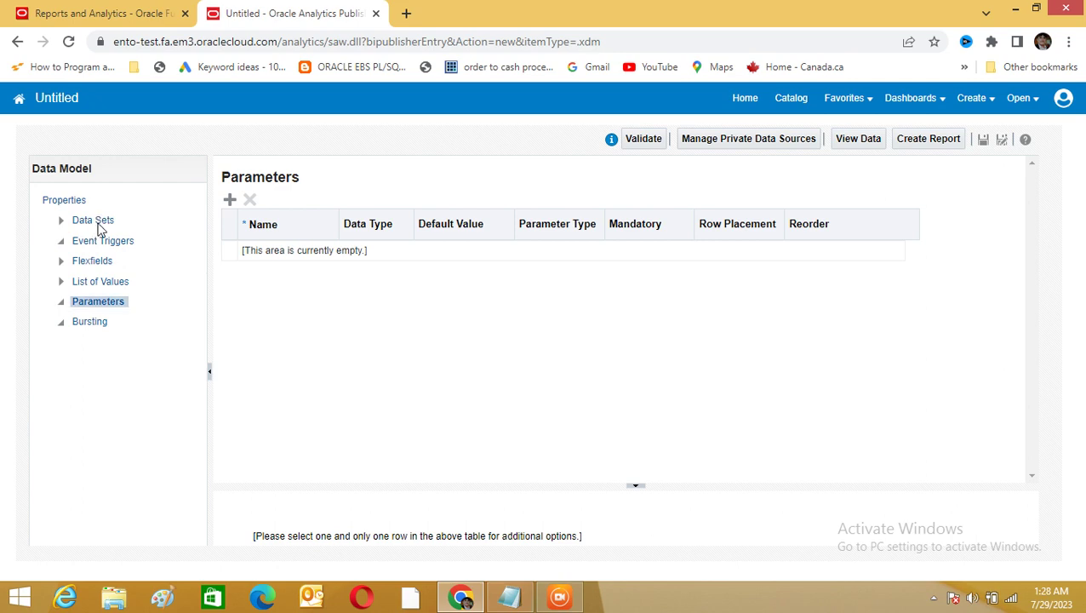
click(100, 221)
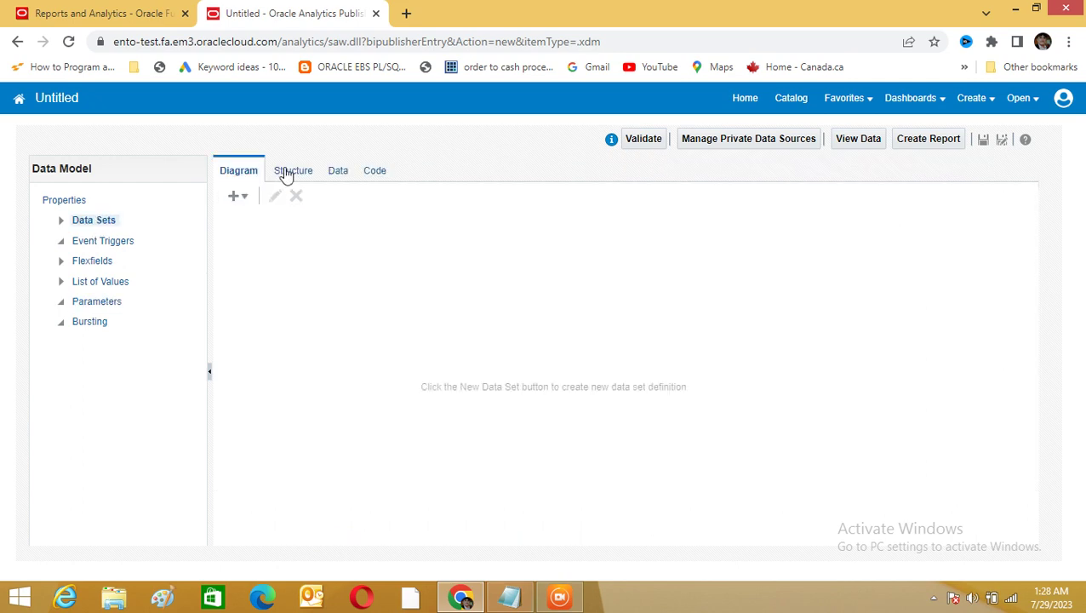
Review the Data, Structure and Code views of the data sets and return to the Diagram view.
click(338, 174)
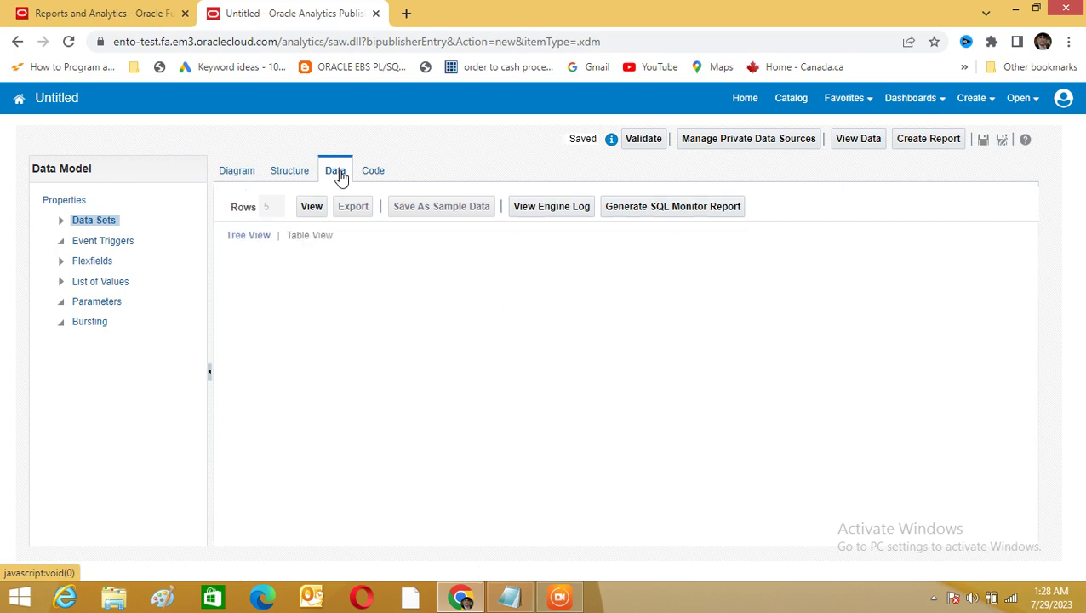
click(246, 175)
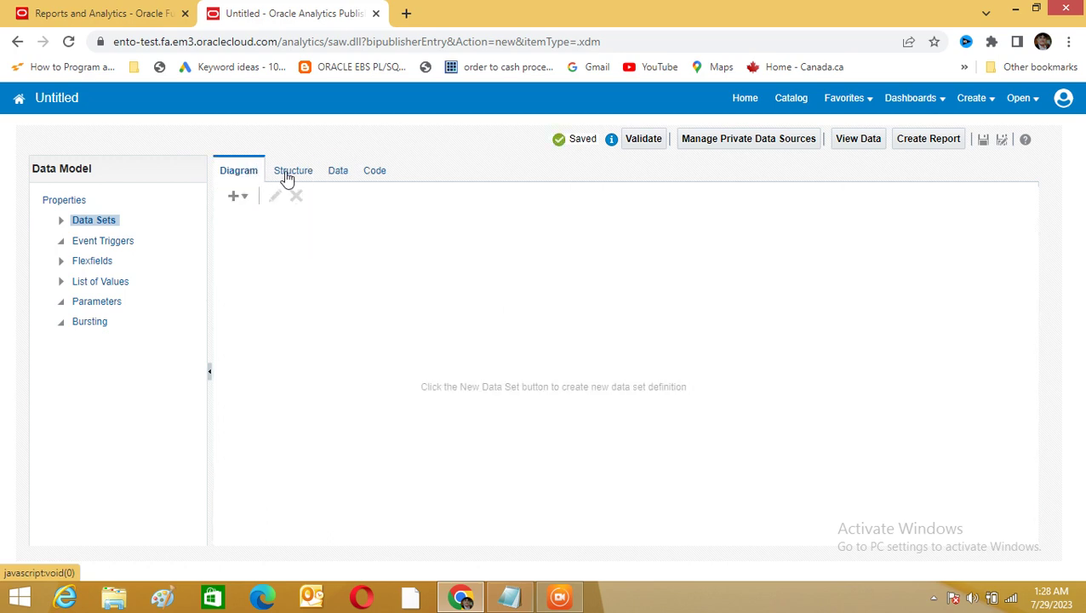
click(292, 175)
click(341, 177)
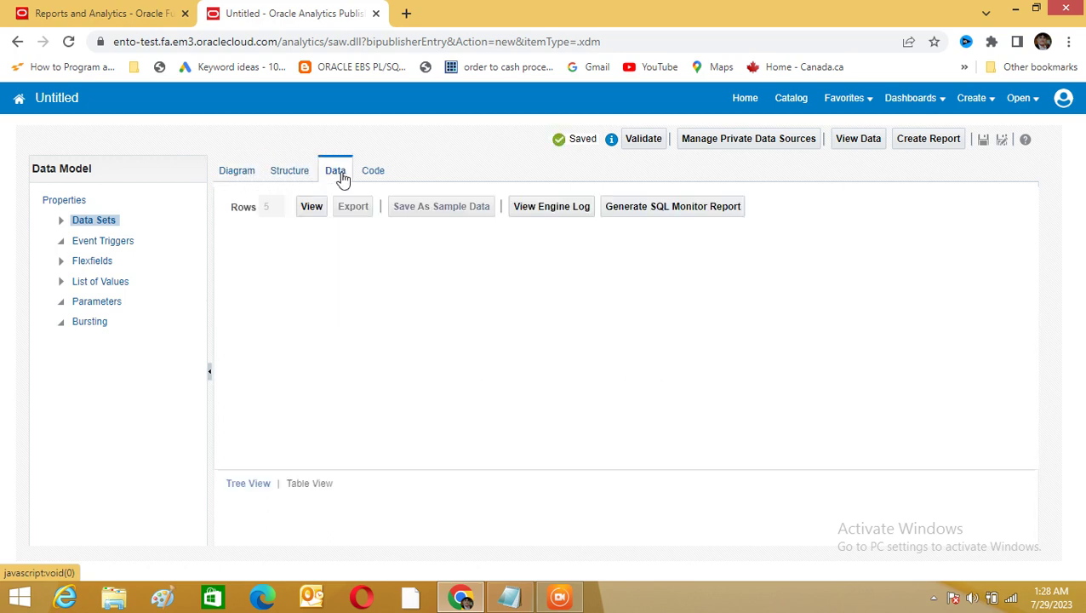
click(376, 174)
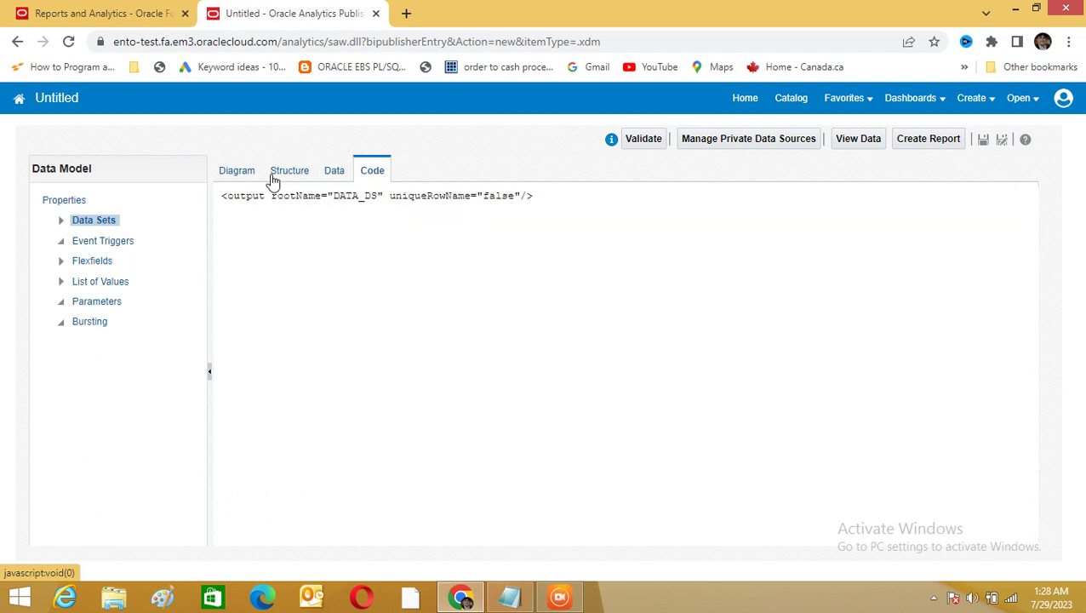
click(244, 176)
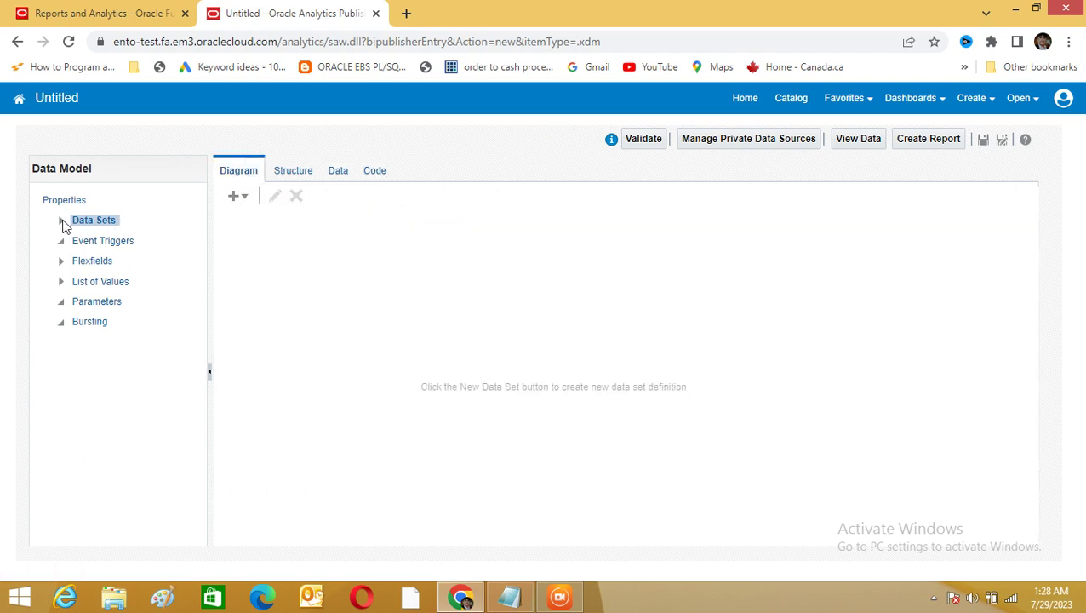
Examine the settings of a new SQL Query data set, including its data source options, and close it without creating the data set.
click(236, 201)
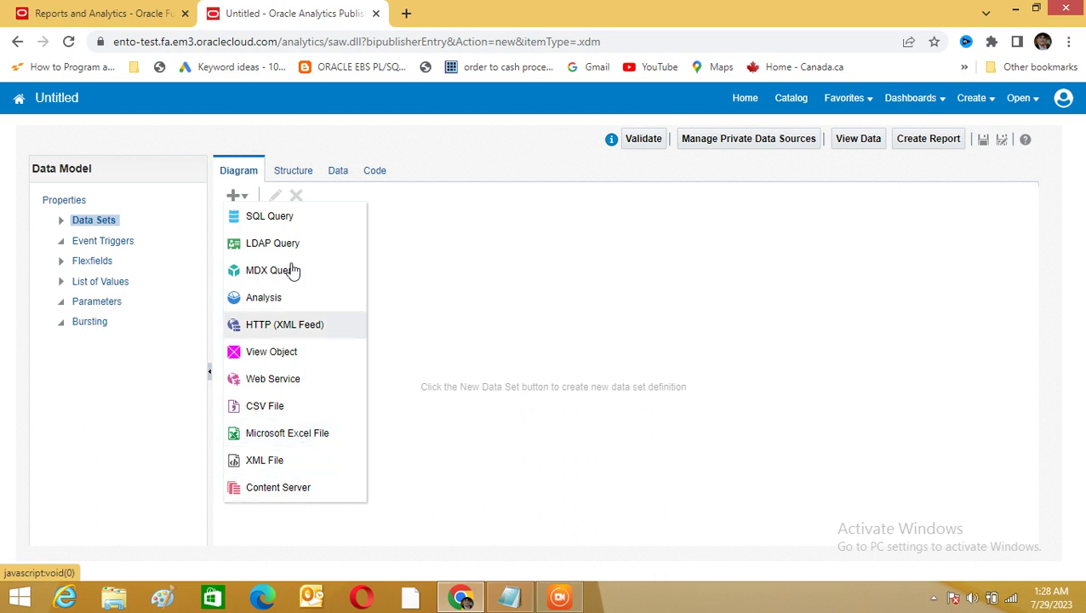
click(272, 216)
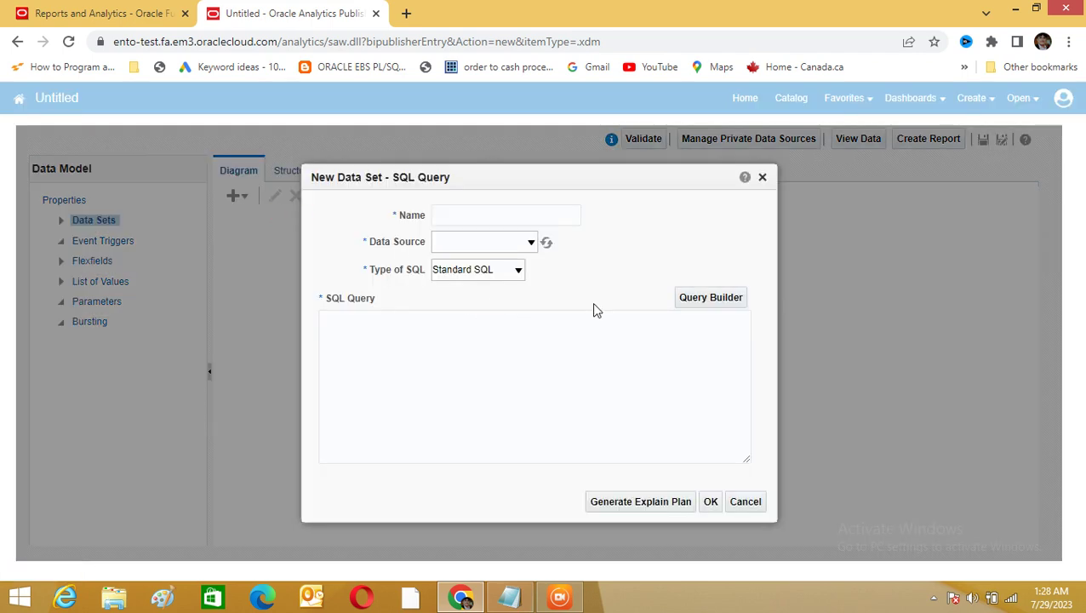
click(762, 177)
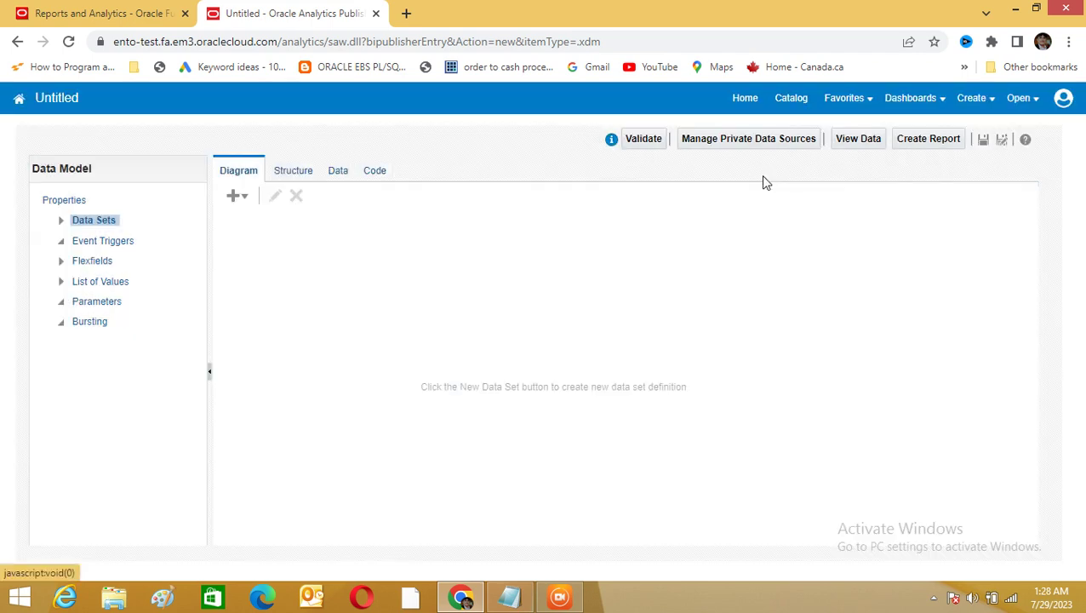
click(239, 198)
click(274, 216)
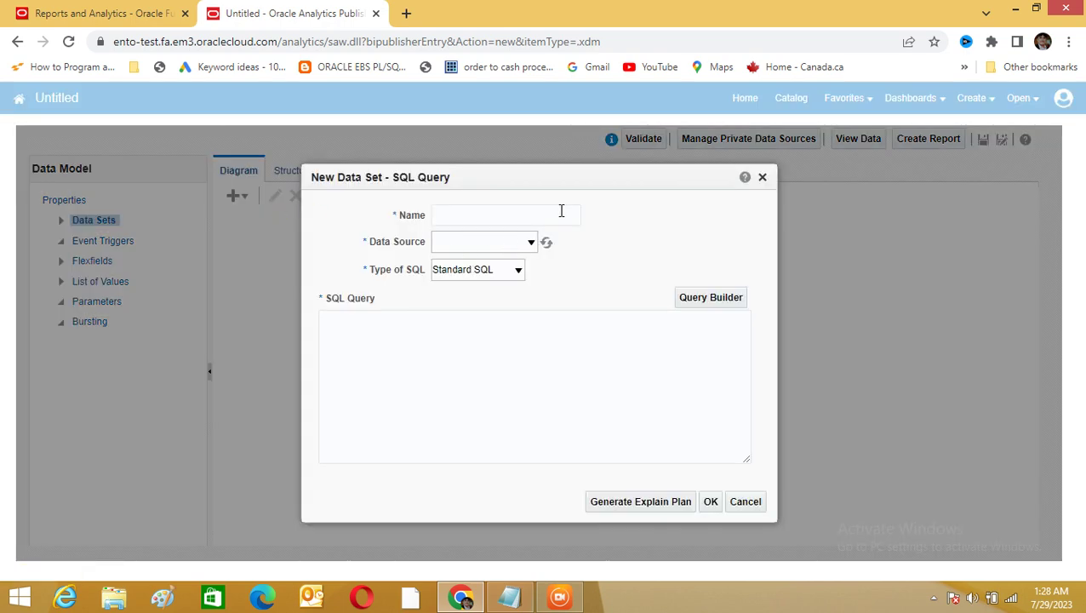
click(530, 243)
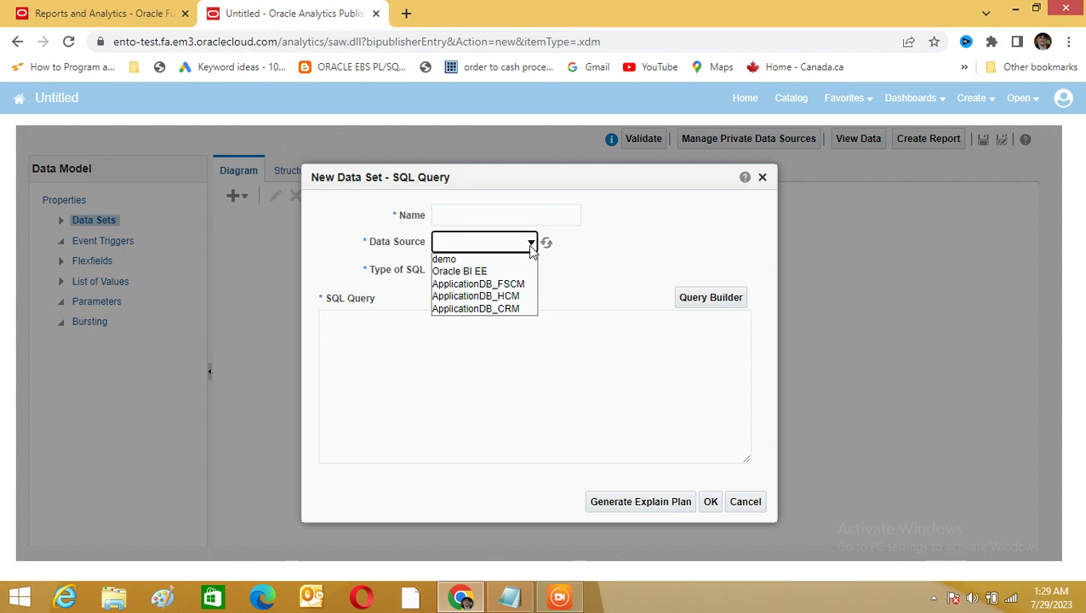
click(574, 257)
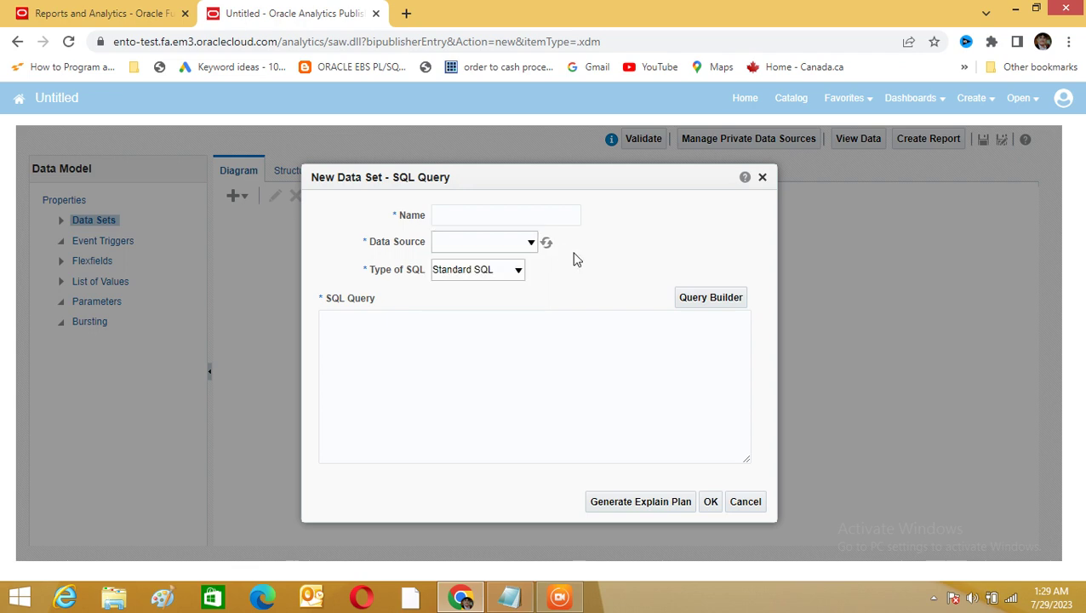
click(531, 243)
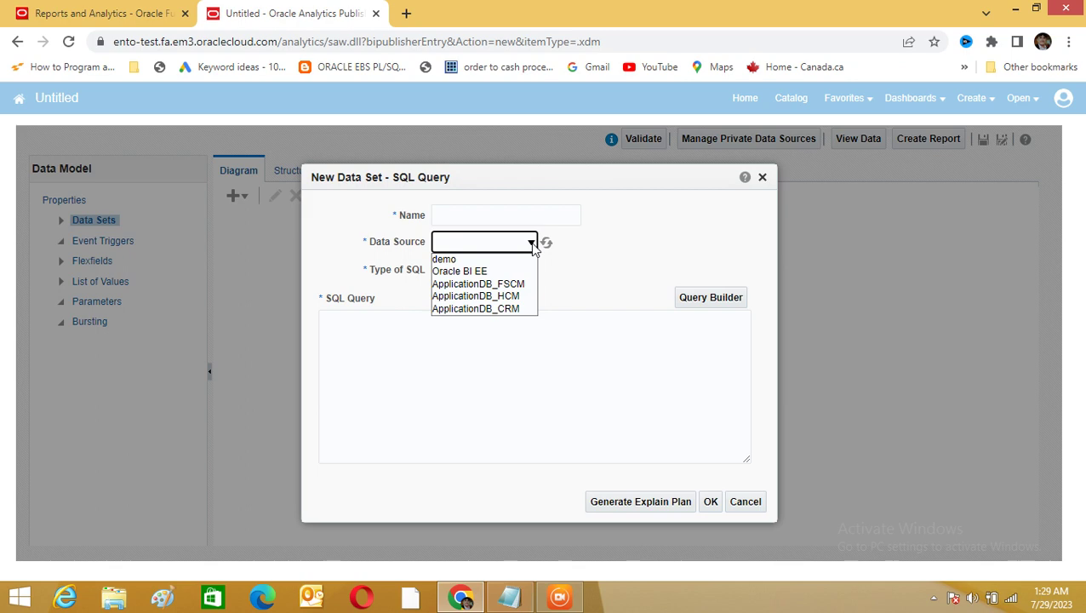
click(582, 266)
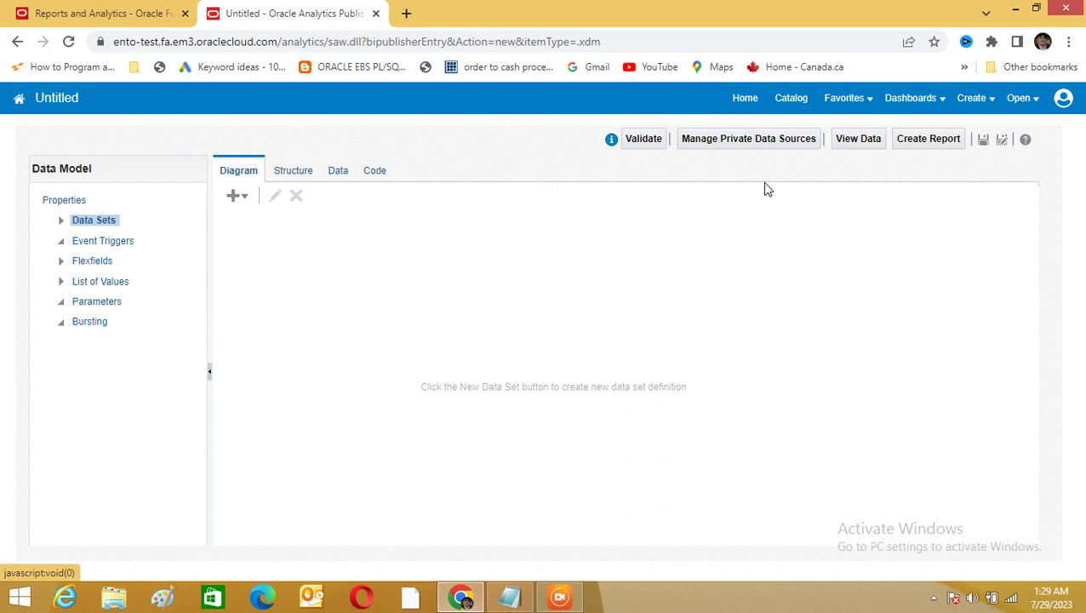
click(763, 180)
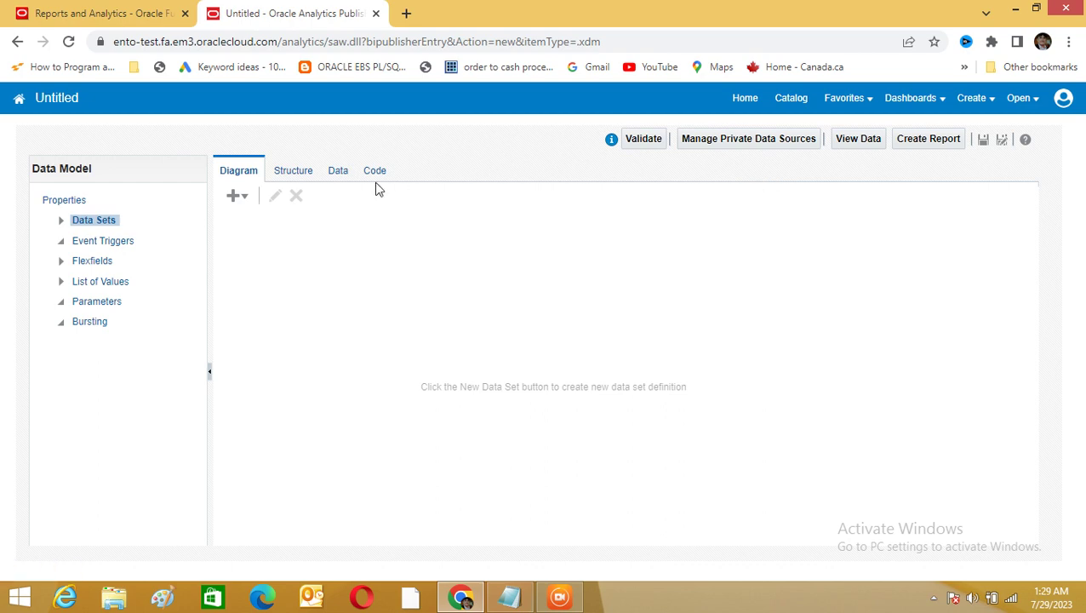
Check the fields and data source options of a new LDAP Query data set and dismiss it.
click(238, 198)
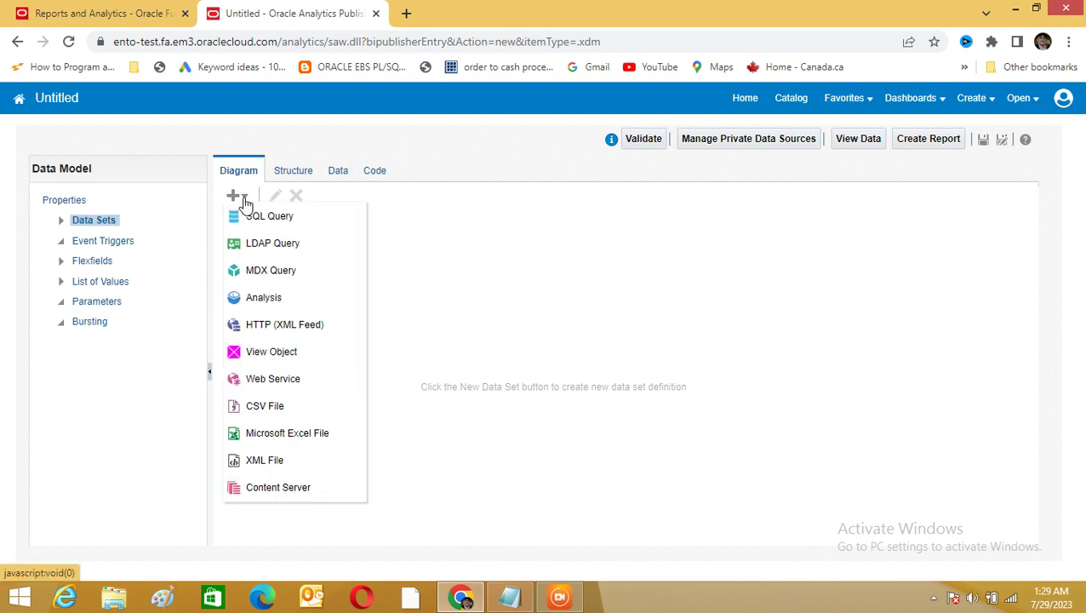
click(272, 245)
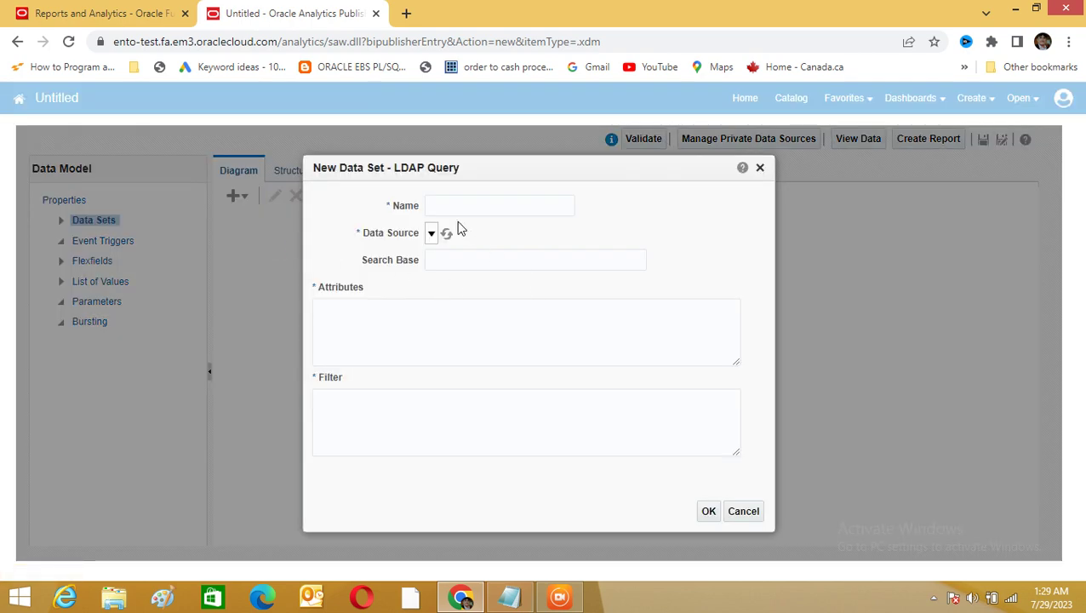
click(431, 234)
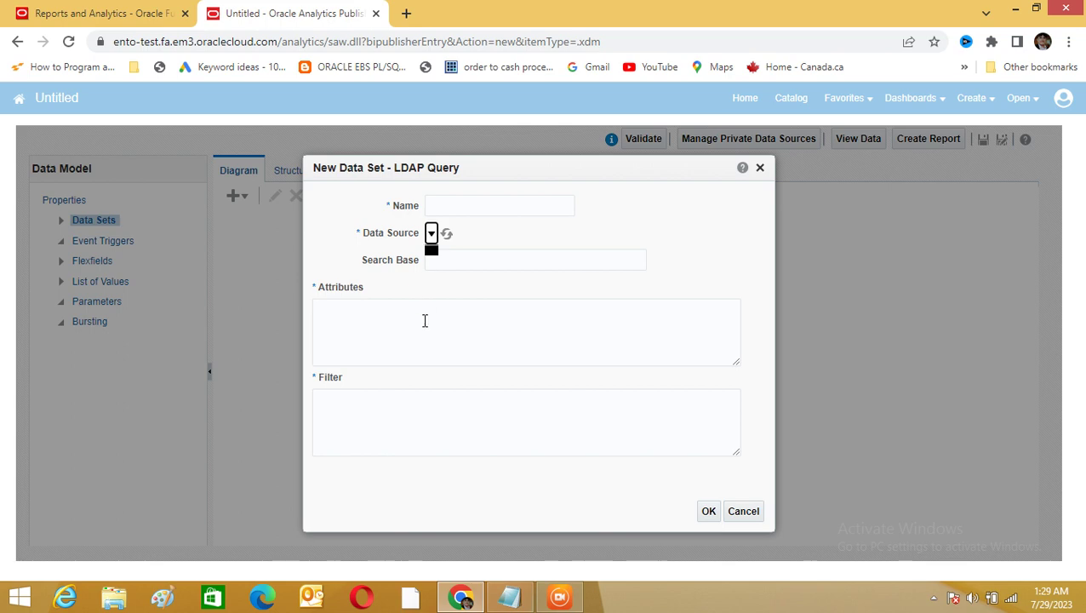
click(761, 170)
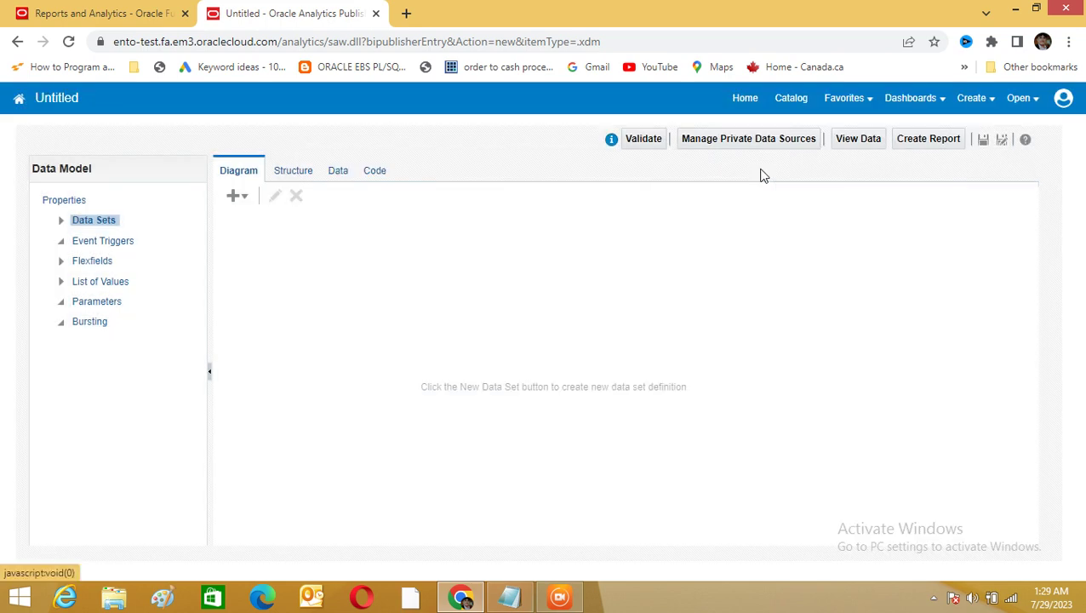
Examine the settings of a new Microsoft Excel File data set and cancel it.
click(249, 203)
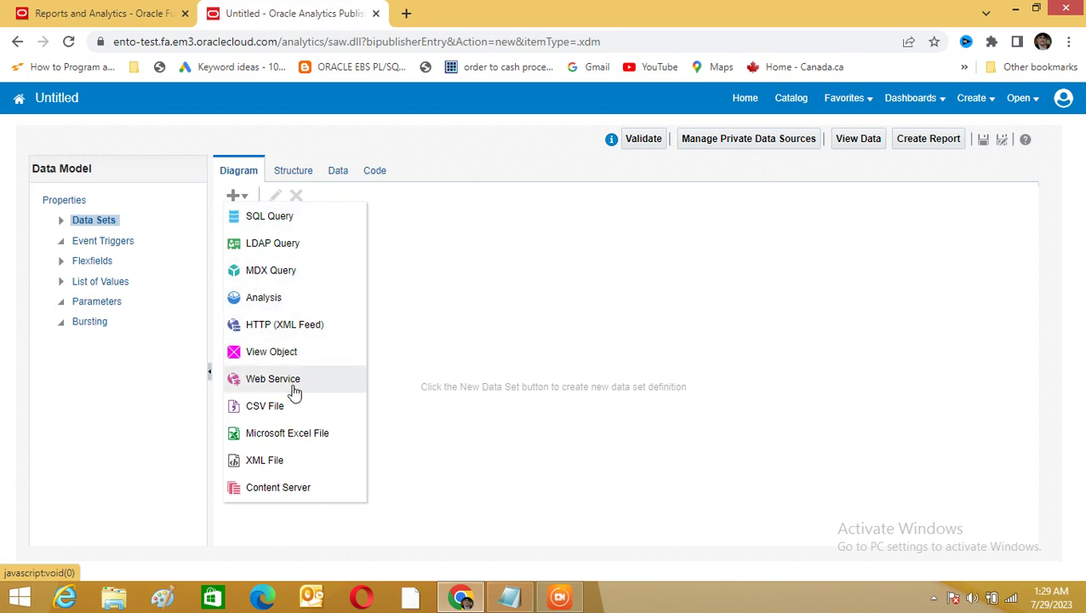
click(278, 435)
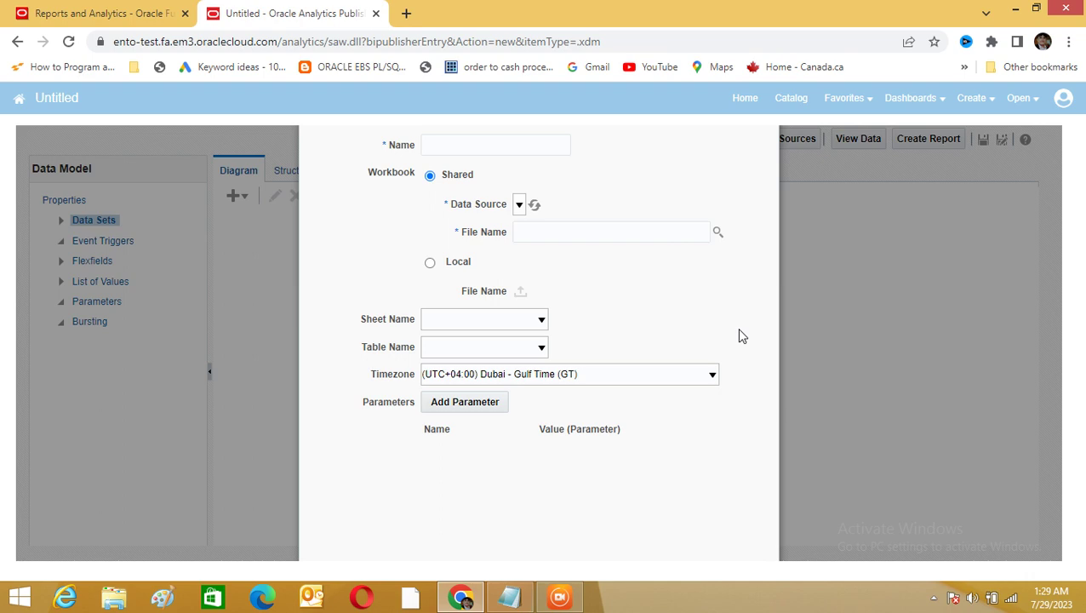
key(ctrl+minus)
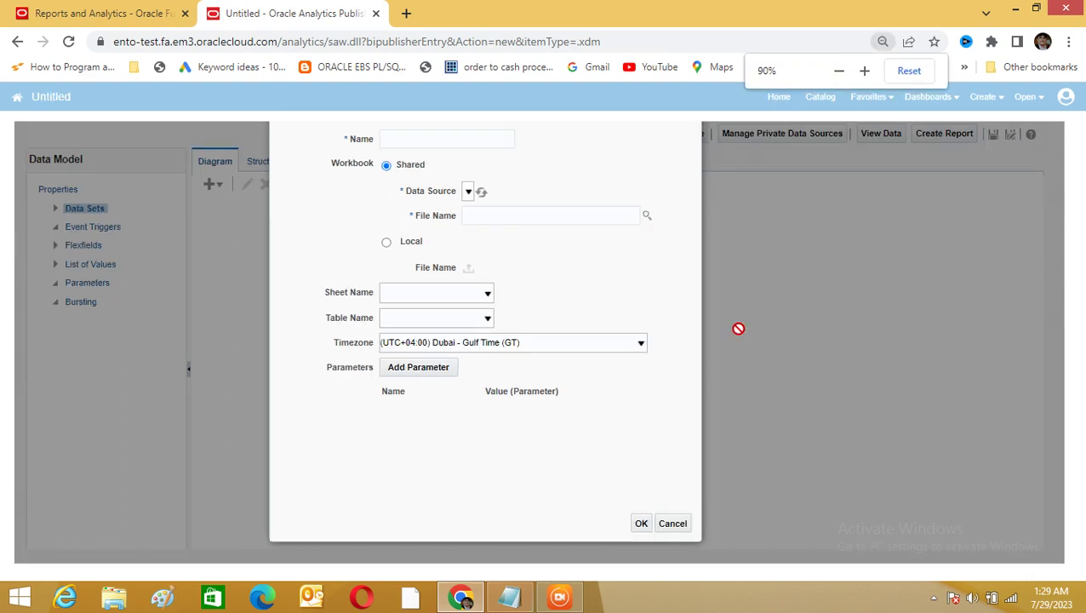
click(673, 523)
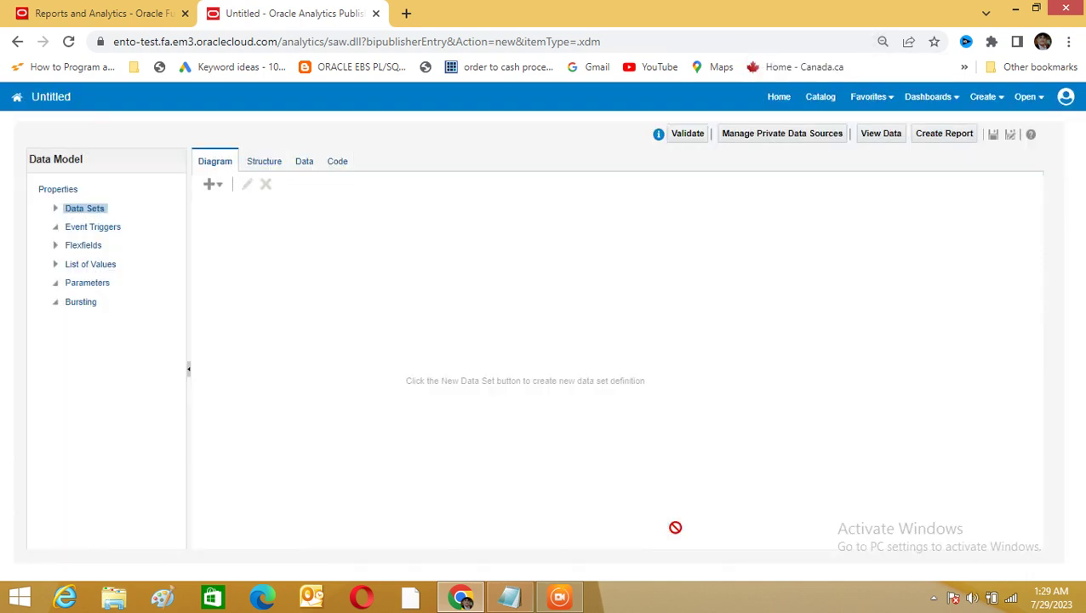
Examine the settings of a new View Object data set and close it without creating the data set.
click(212, 187)
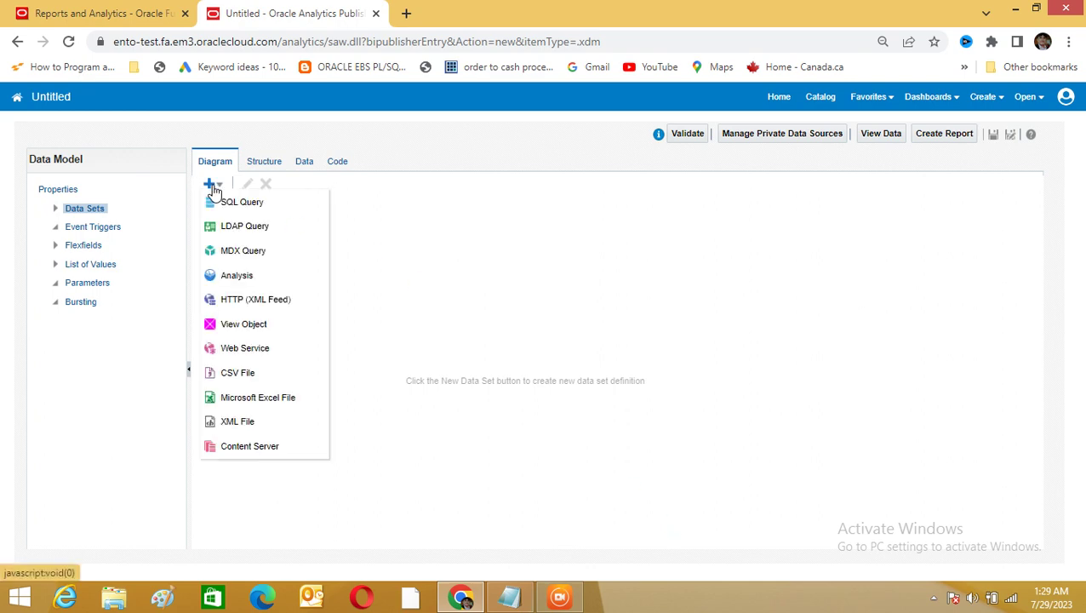
click(244, 326)
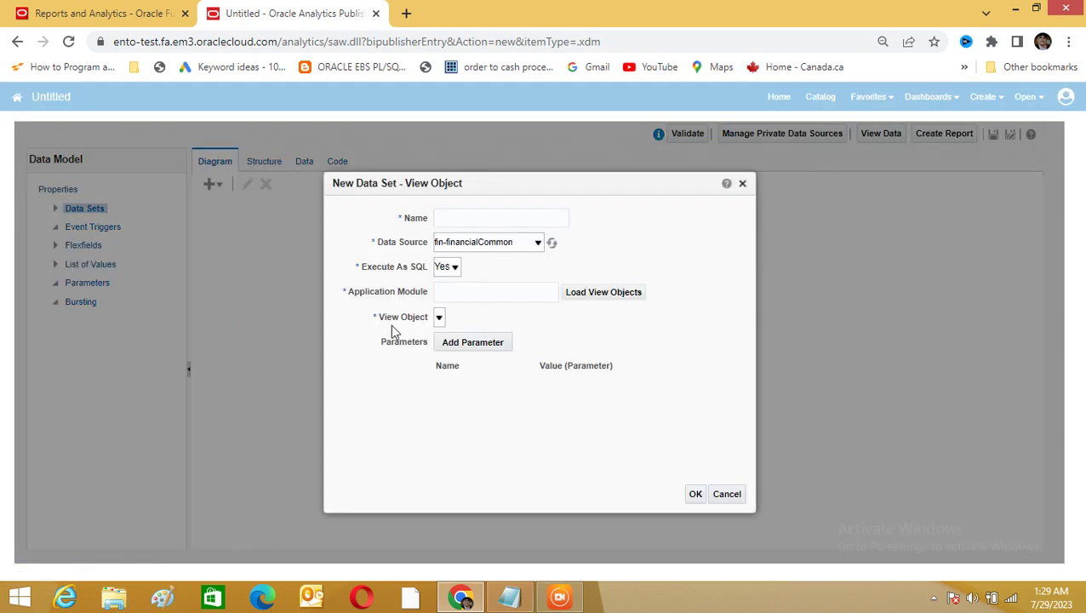
click(742, 185)
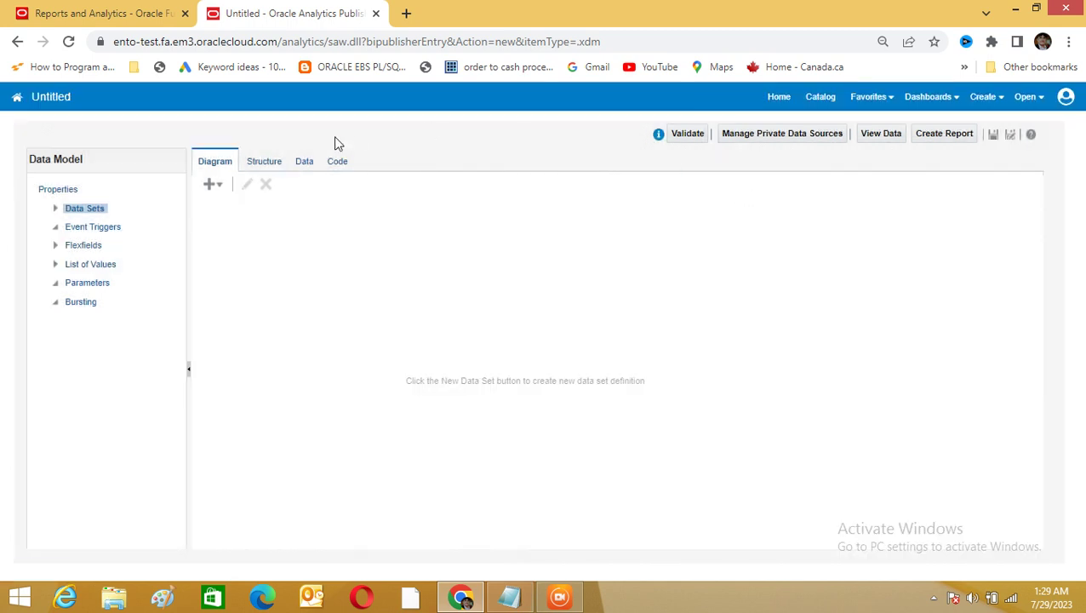
Check the file source and delimiter settings of a new CSV File data set and dismiss it.
click(213, 185)
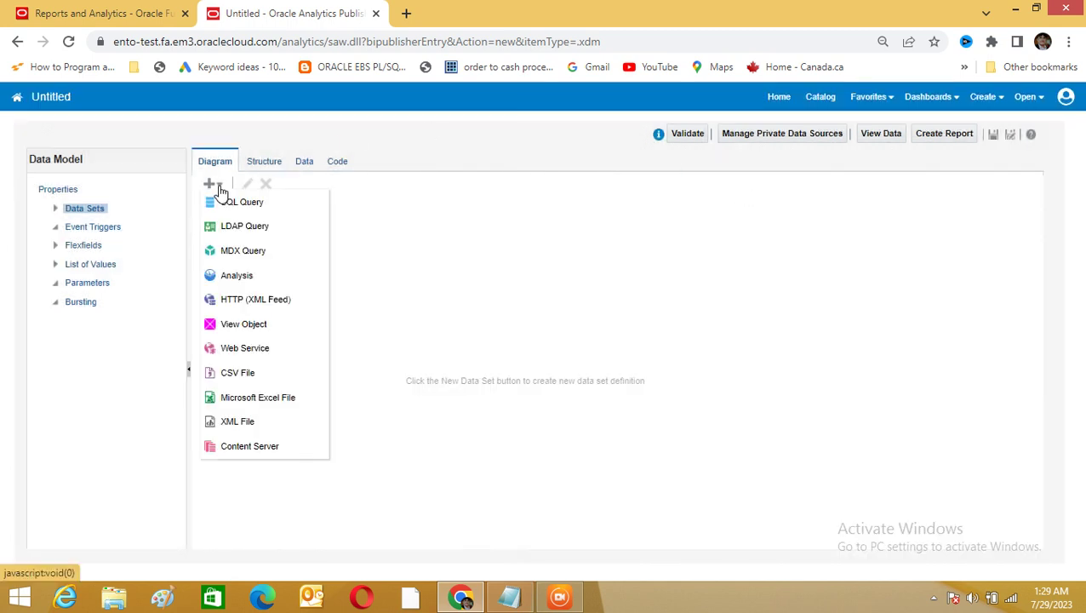
click(239, 374)
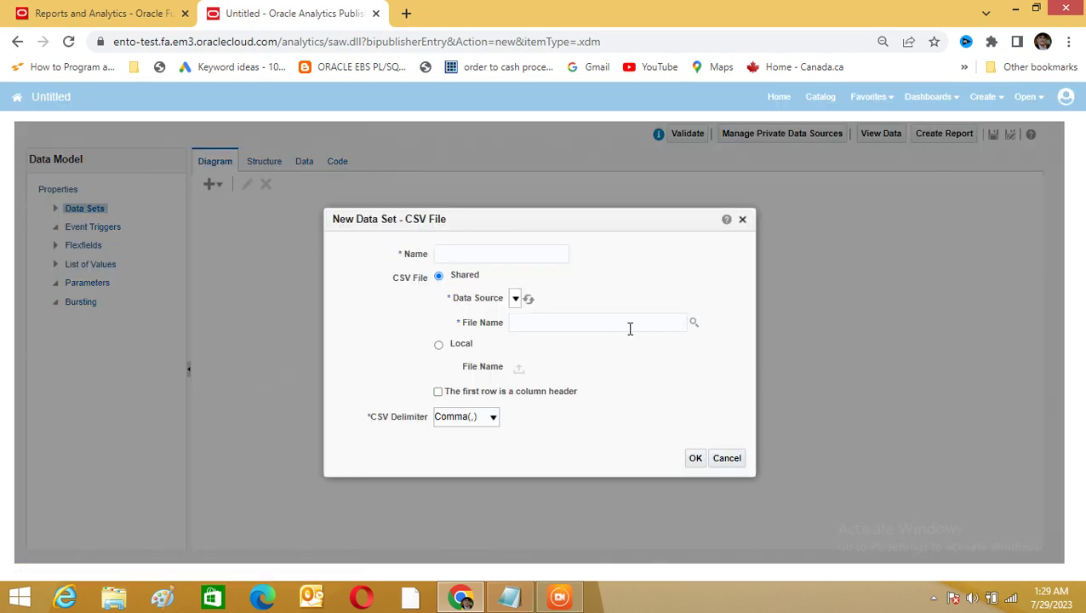
click(742, 222)
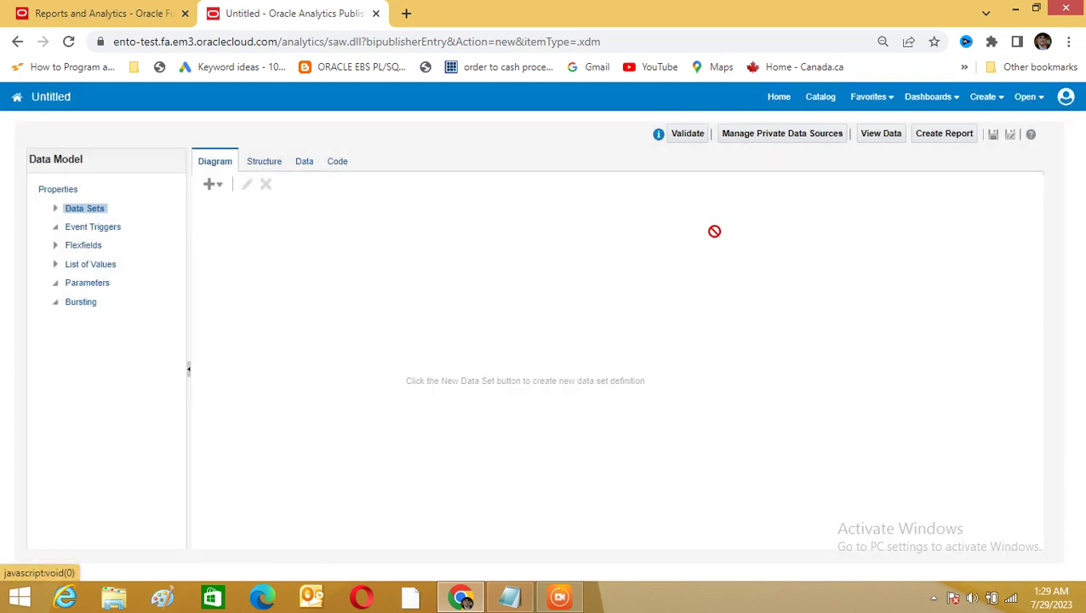
Examine the settings of a new XML File data set and close it without creating the data set.
click(216, 189)
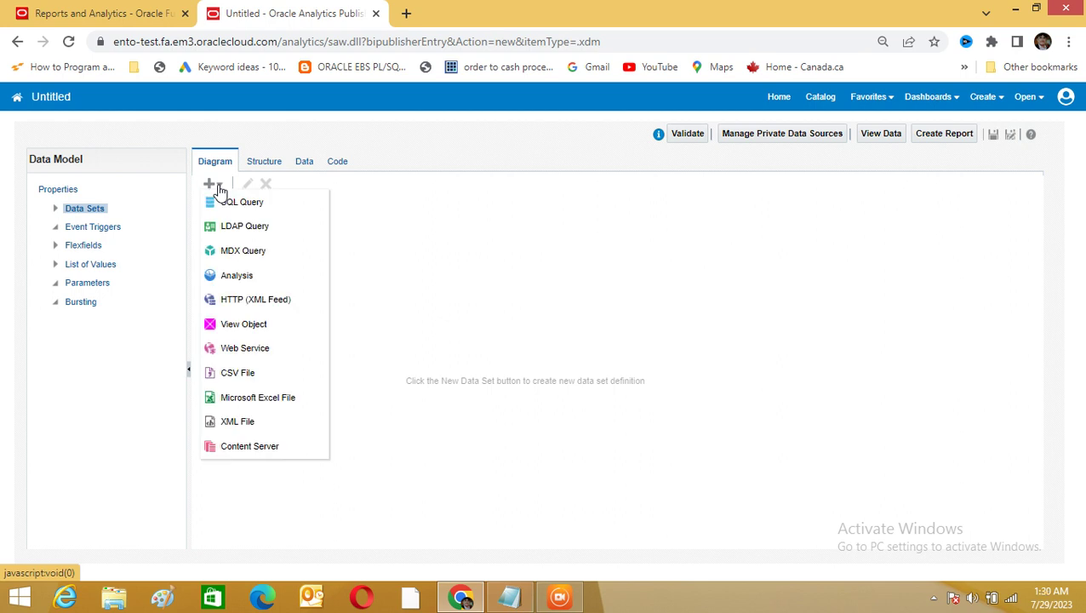
click(238, 421)
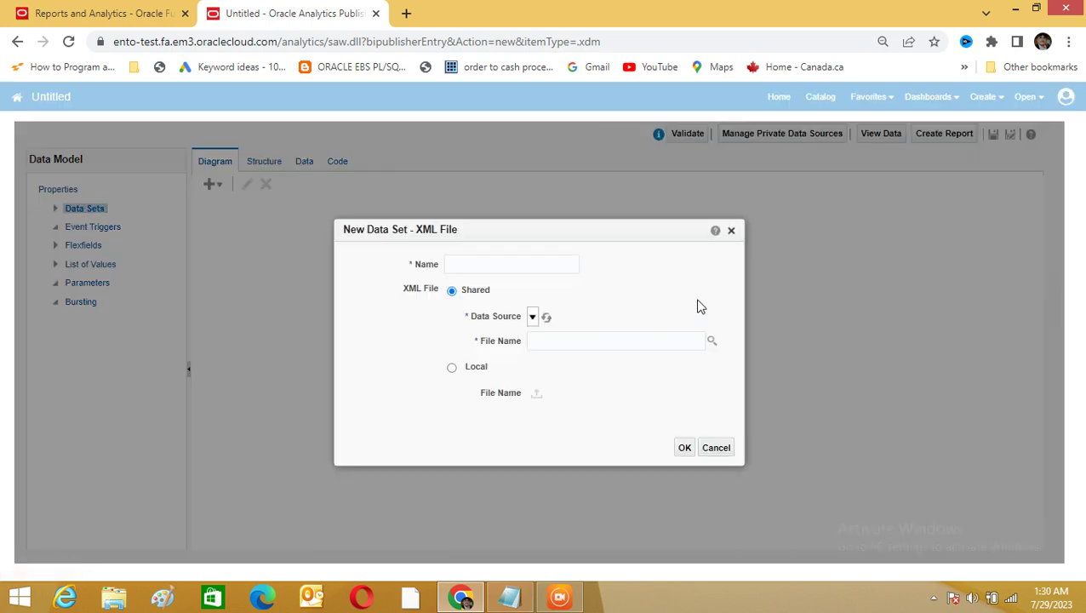
click(732, 230)
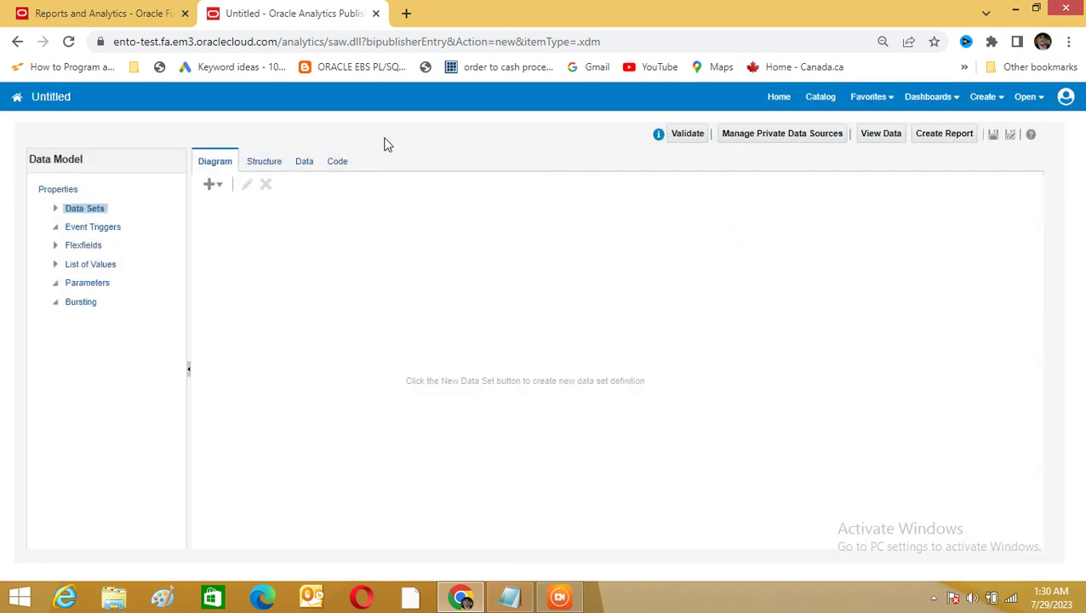
Look over the Structure and Data views of the empty data model and return to the Diagram view.
click(268, 161)
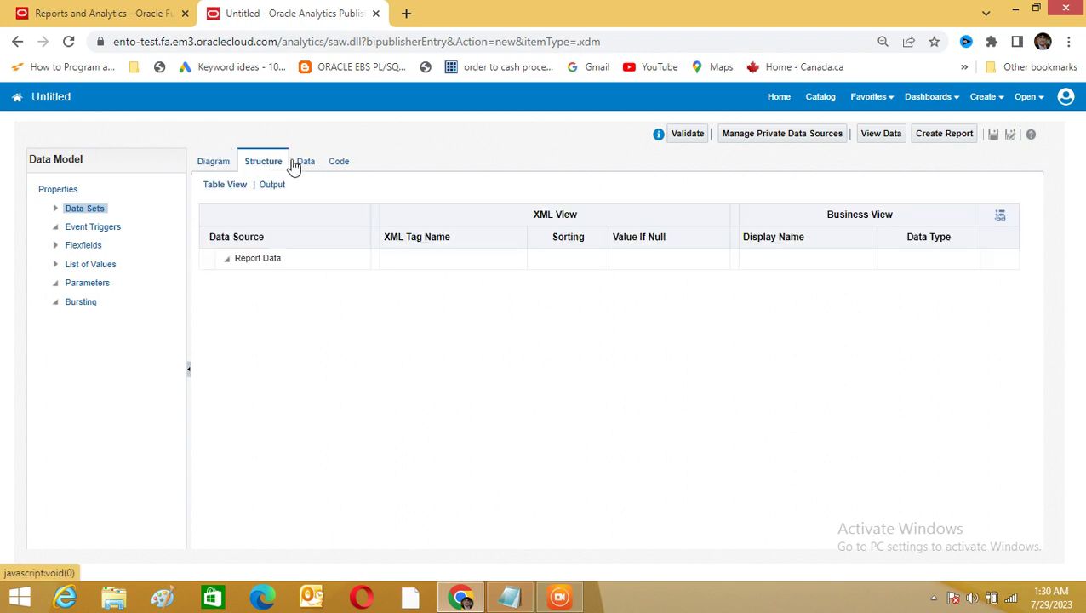
click(305, 163)
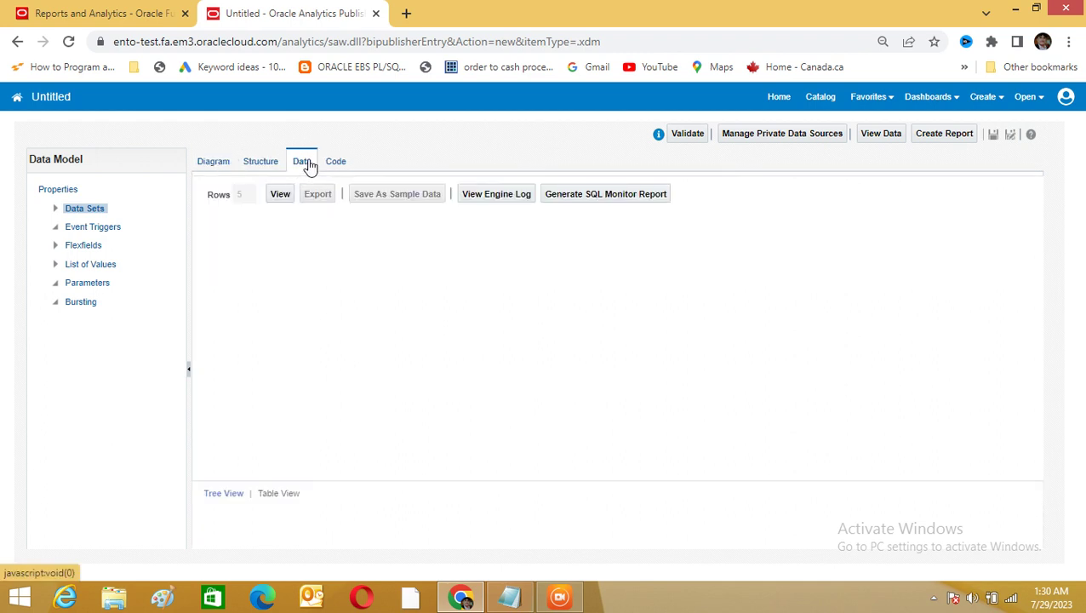
click(218, 166)
Start a new SQL Query data set named teste with data source Oracle BI EE and SQL type Standard SQL.
click(212, 187)
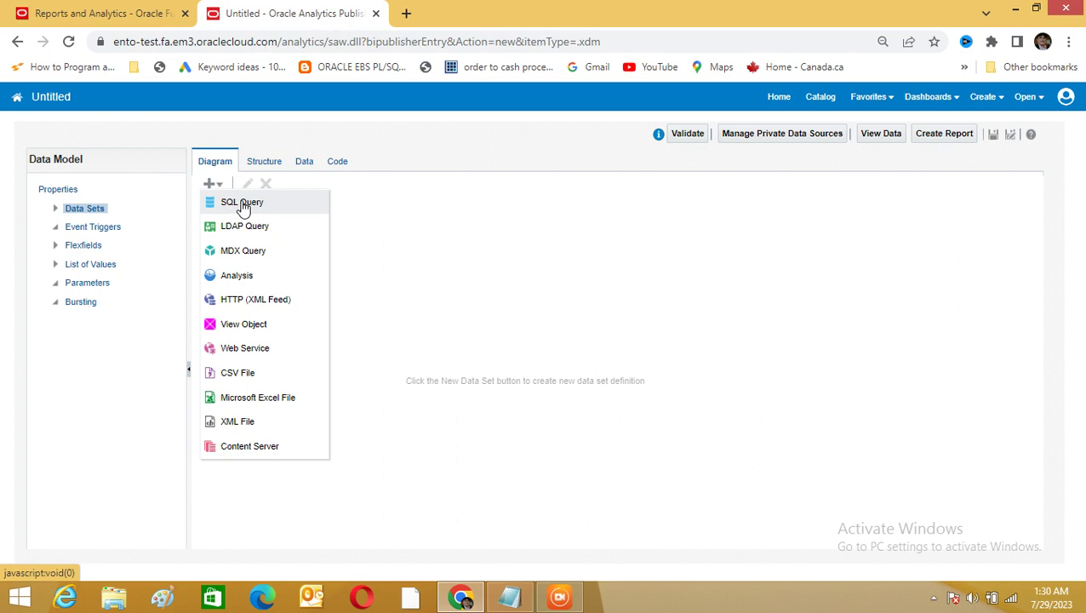
click(242, 205)
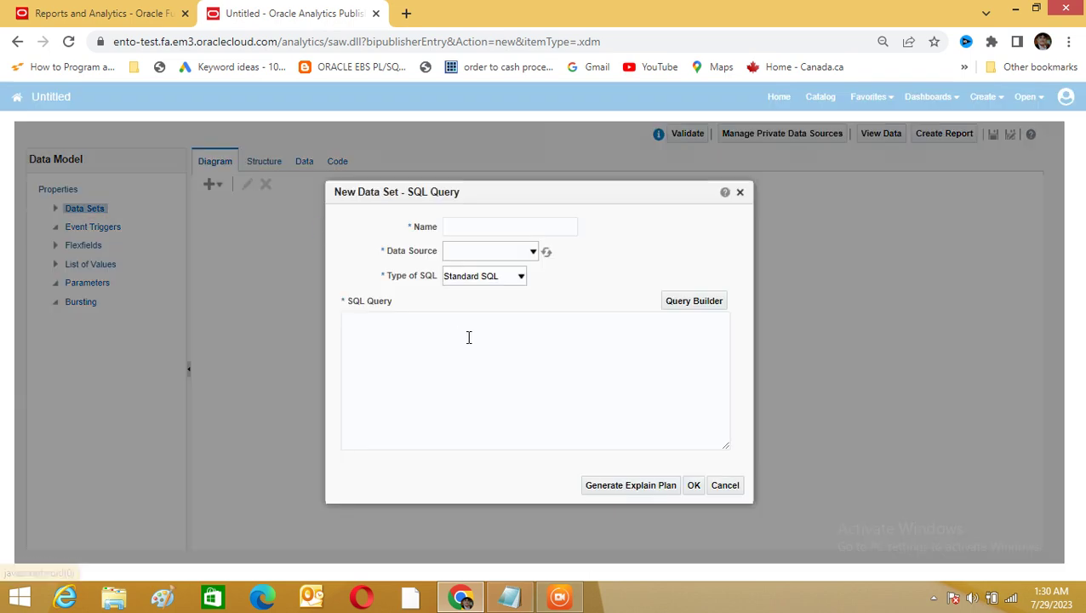
click(529, 219)
text(teste)
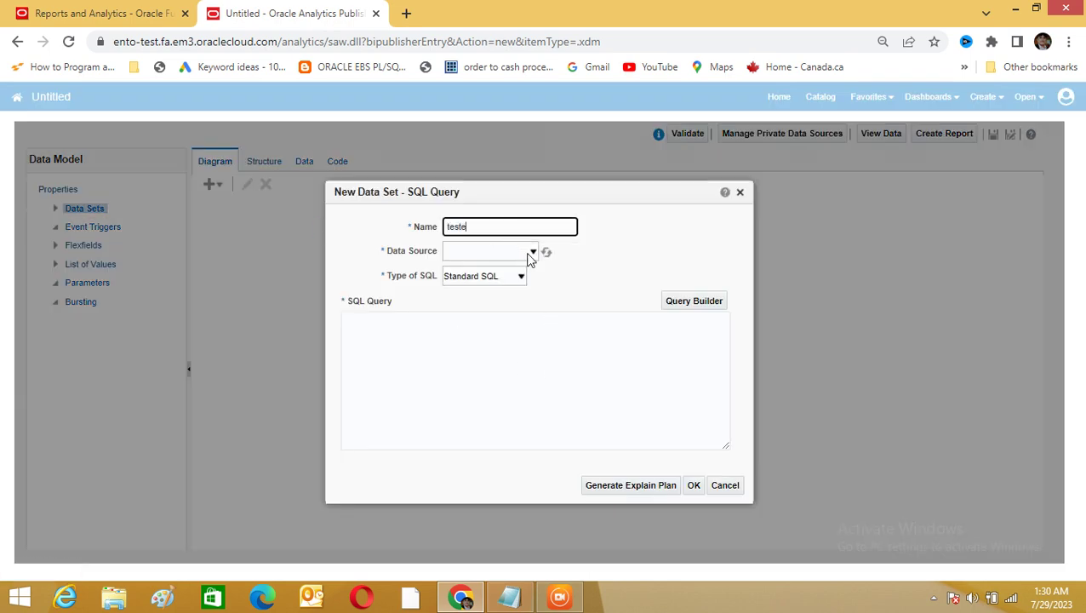
click(531, 252)
click(508, 279)
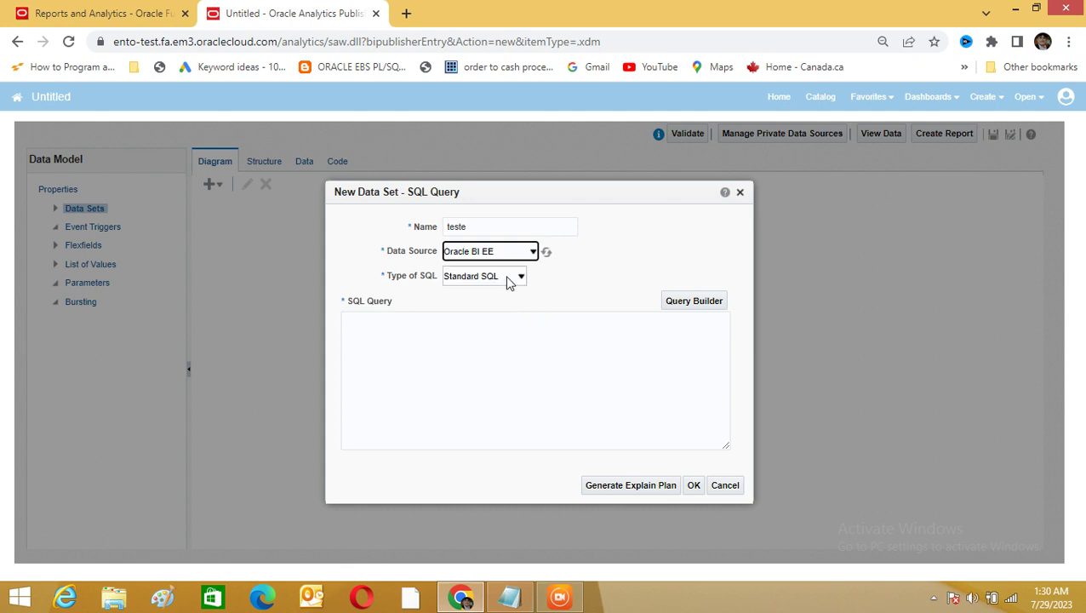
click(514, 278)
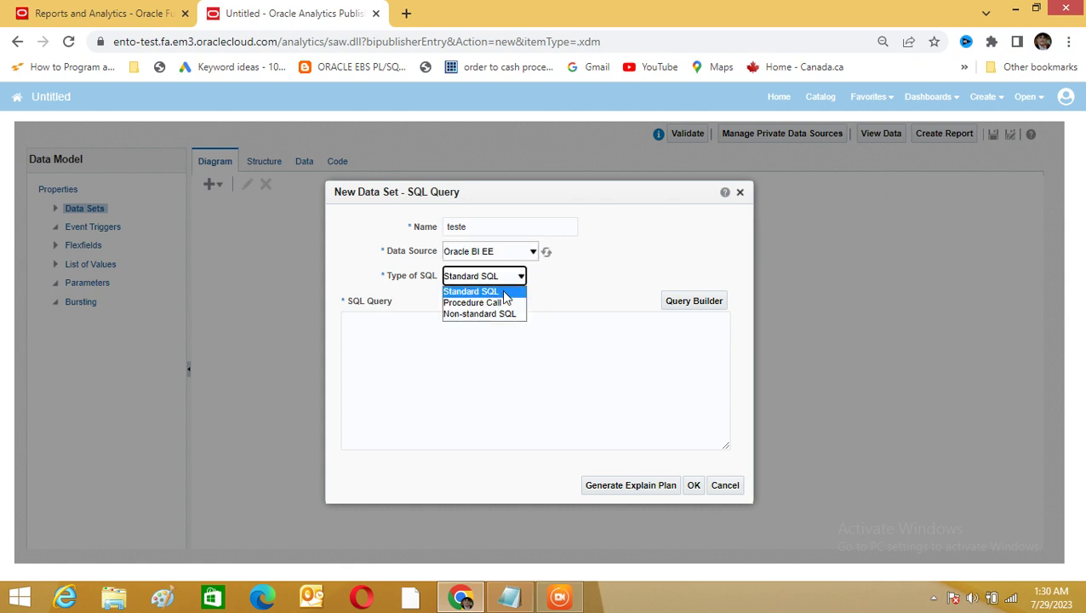
click(504, 291)
Enter the query "select *From dual" and try to create the data set against Oracle BI EE.
click(434, 351)
text(select *From dual)
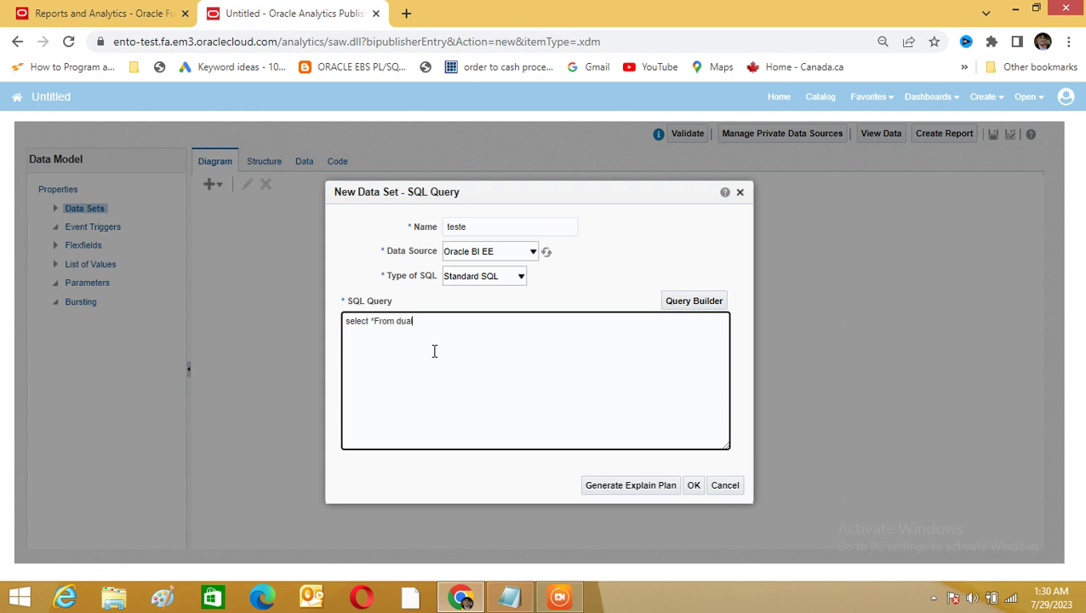
click(693, 485)
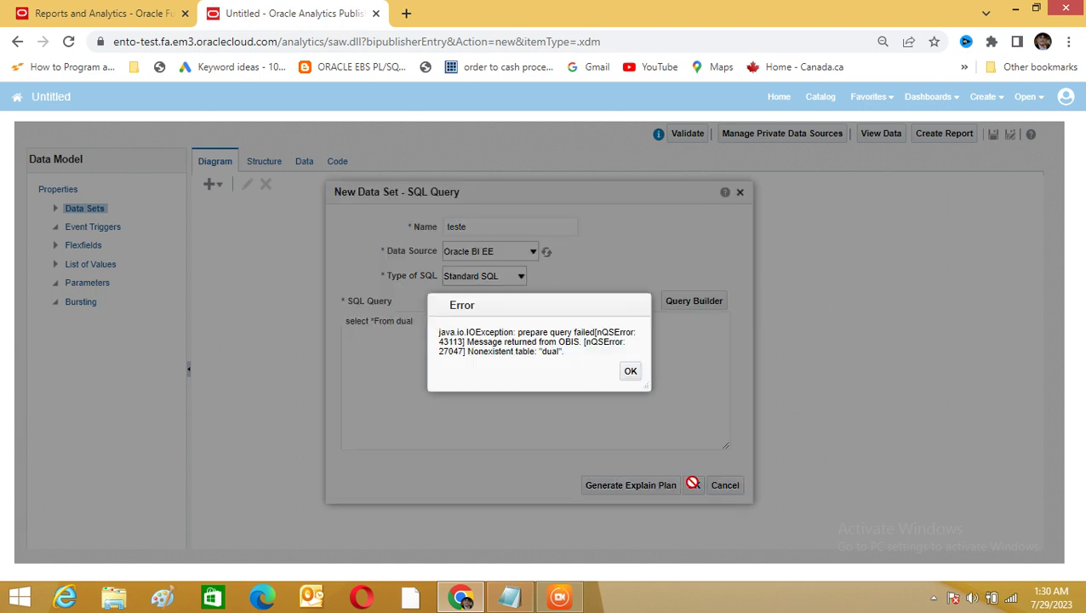
click(630, 370)
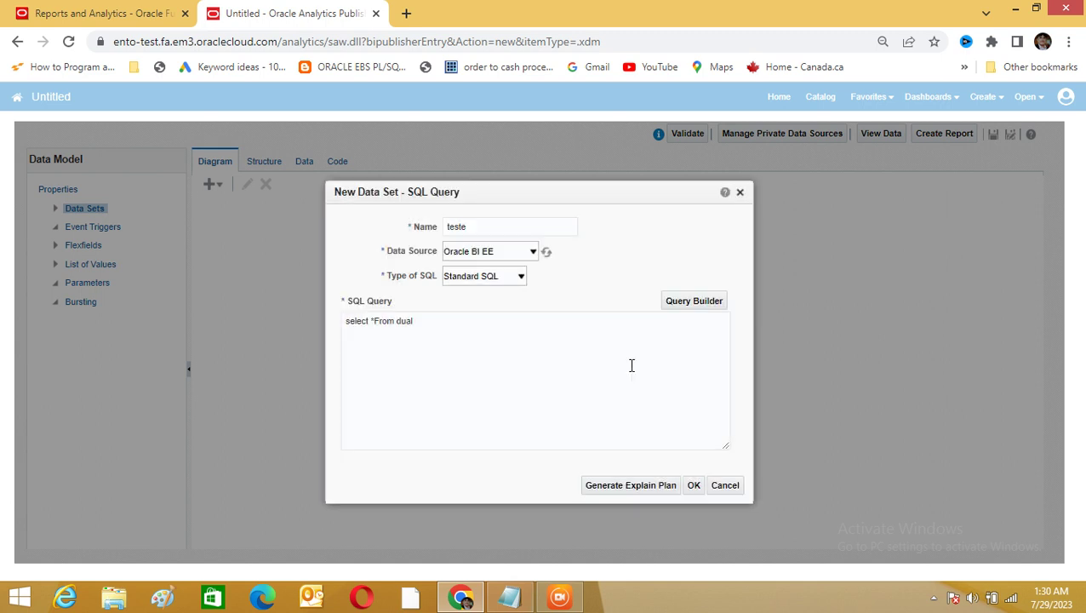
Set the data source to ApplicationDB_FSCM and create the teste data set.
click(533, 251)
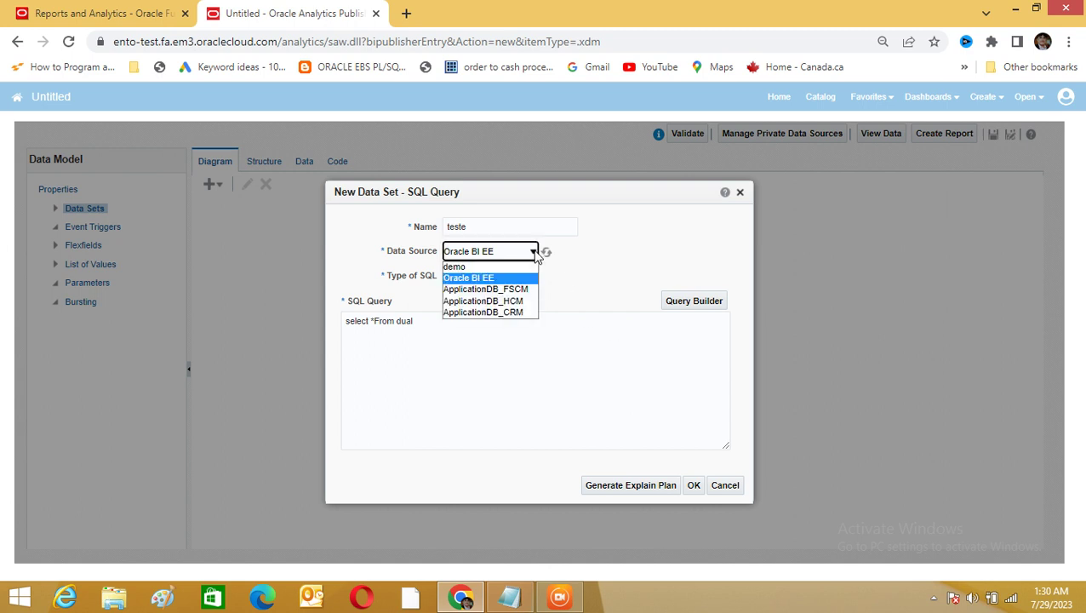
click(500, 290)
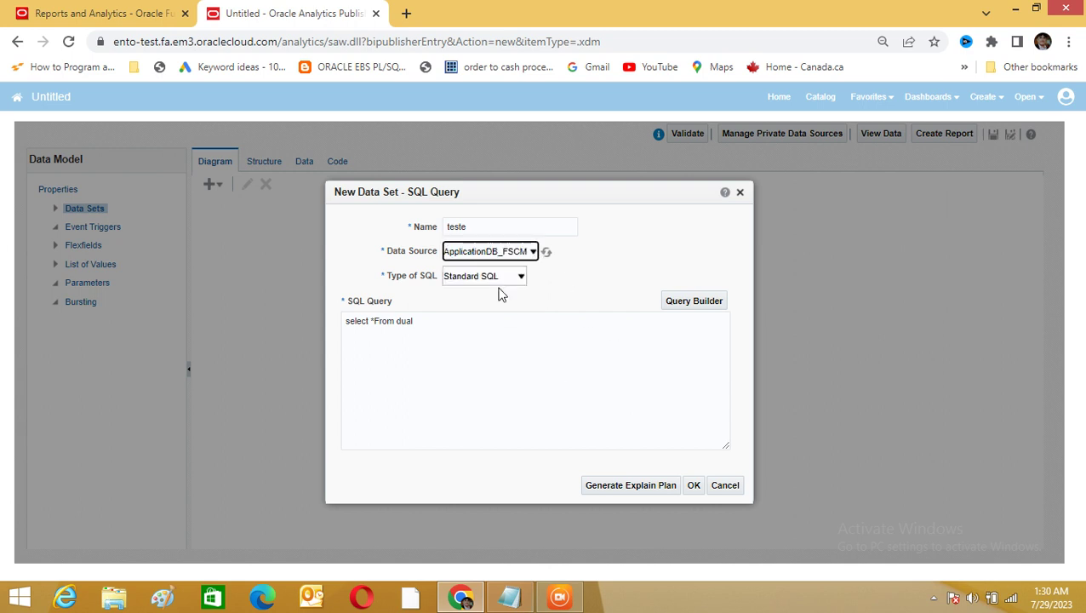
click(694, 486)
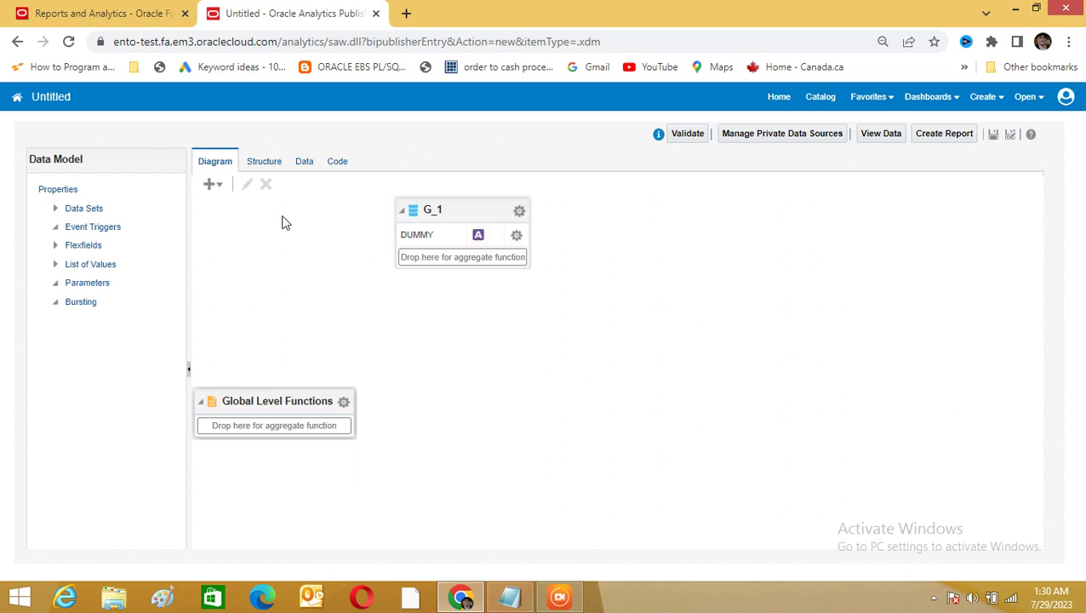
Review the Structure and Data views of the teste data set and return to the Diagram view.
click(263, 165)
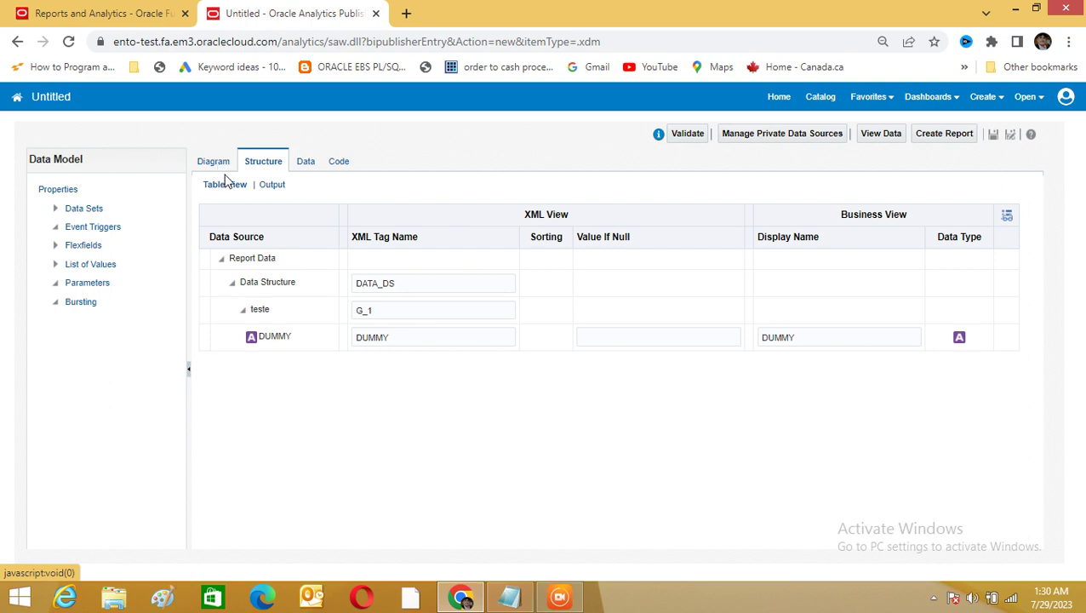
click(305, 166)
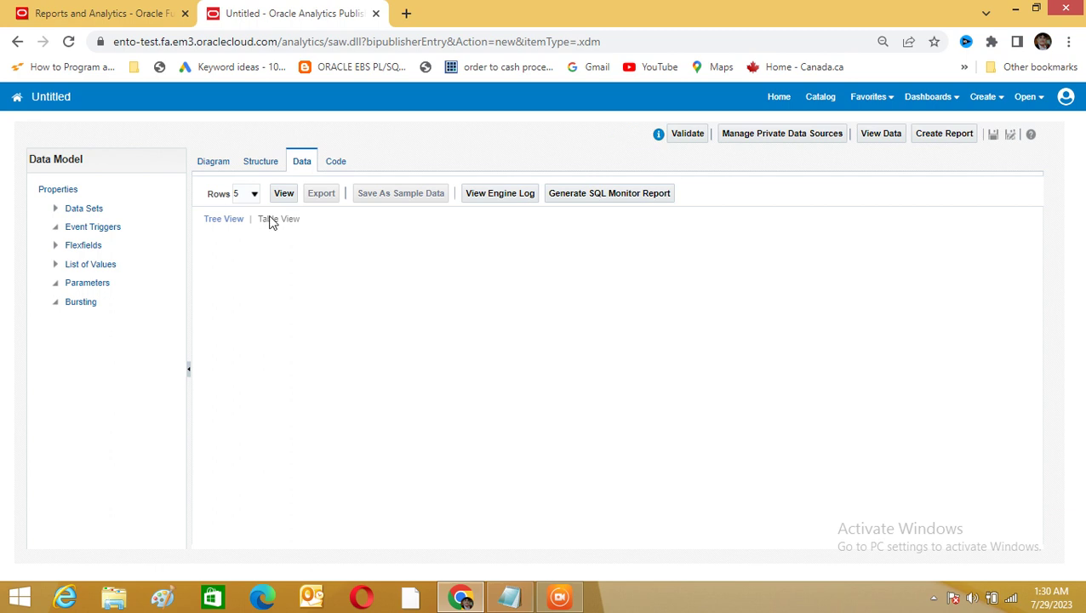
click(213, 166)
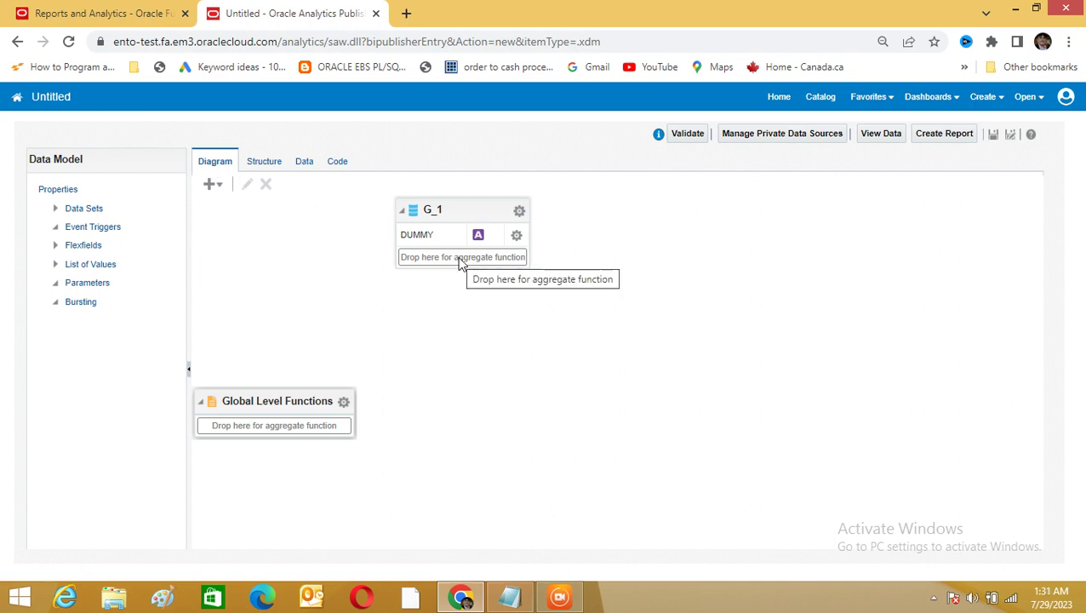
Examine the XML tag names in the data model's structure table and its XML output structure.
click(266, 163)
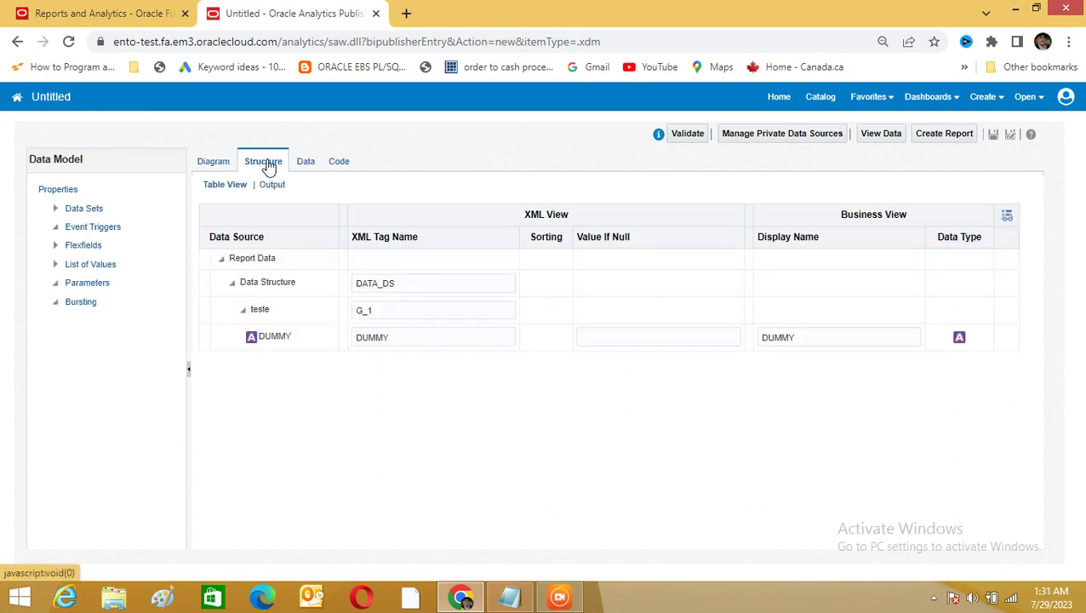
click(397, 310)
click(406, 339)
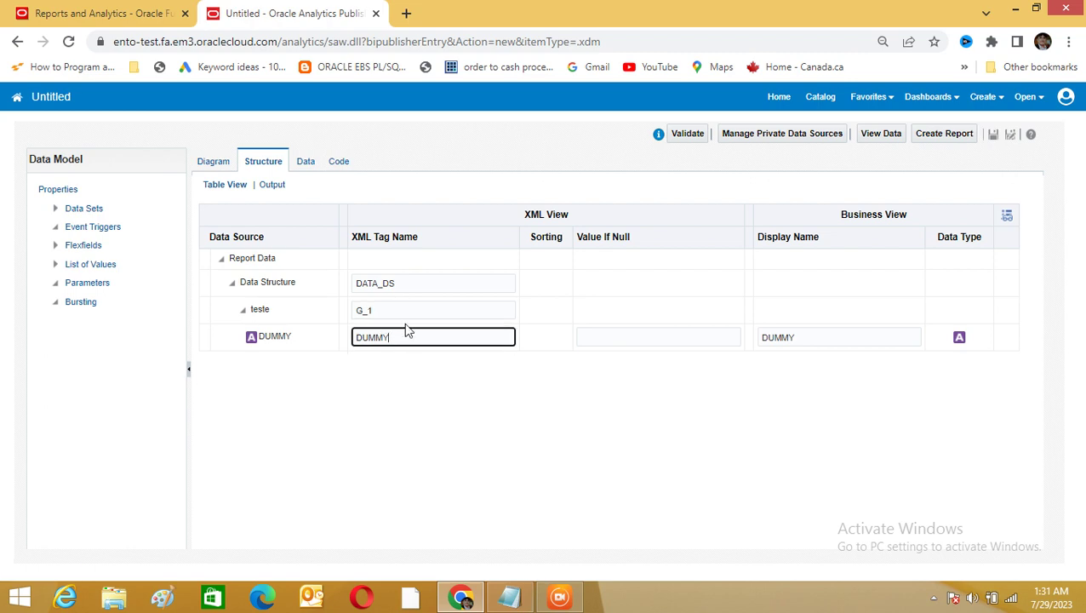
click(405, 312)
click(407, 340)
click(399, 306)
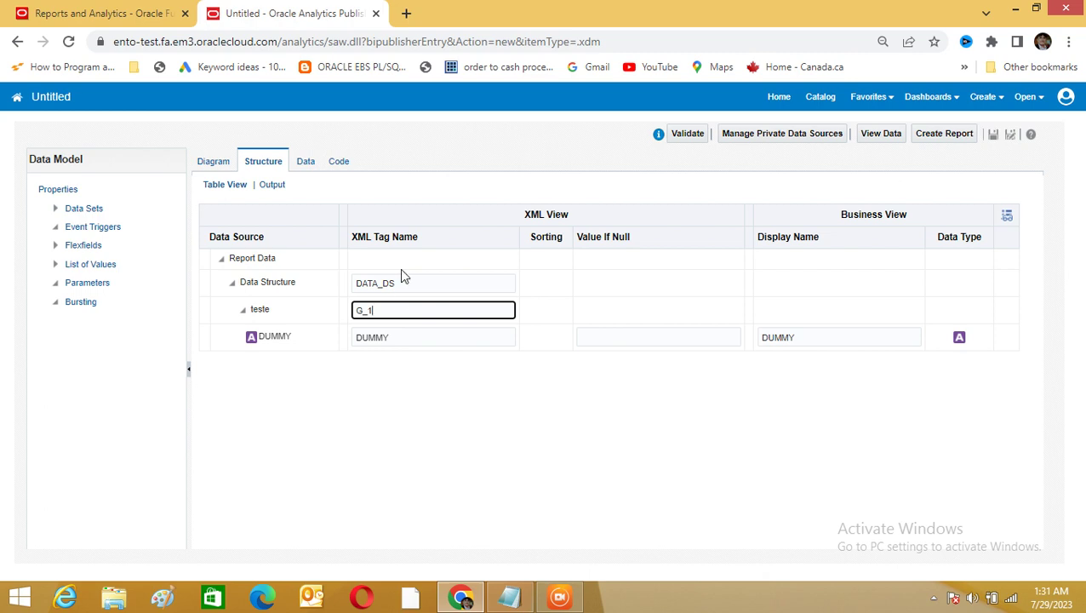
click(269, 191)
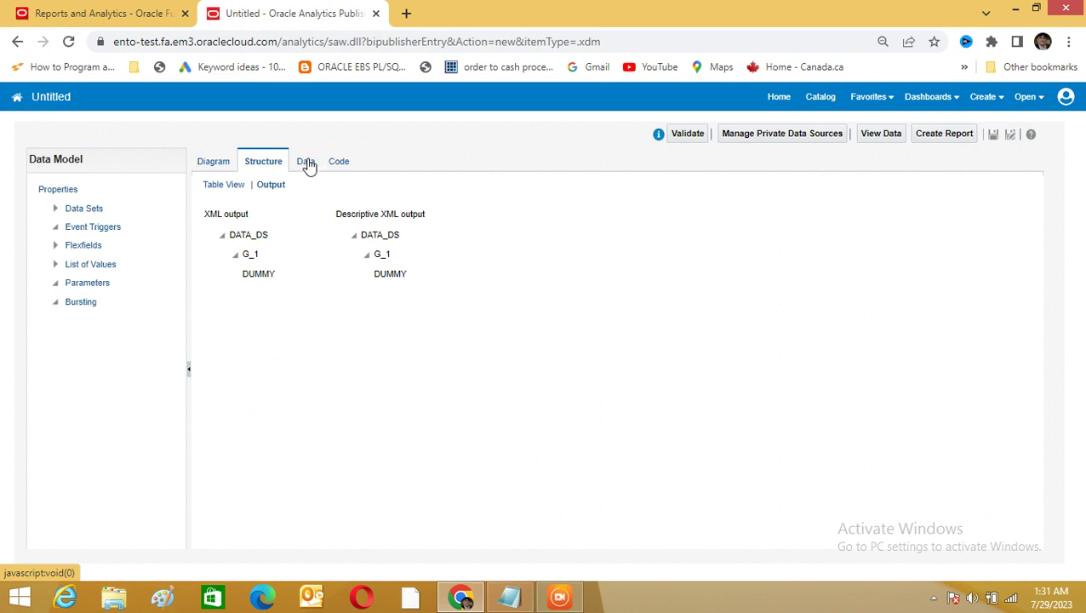
click(223, 187)
Load the query's data with 5 rows and display it in Table View.
click(304, 166)
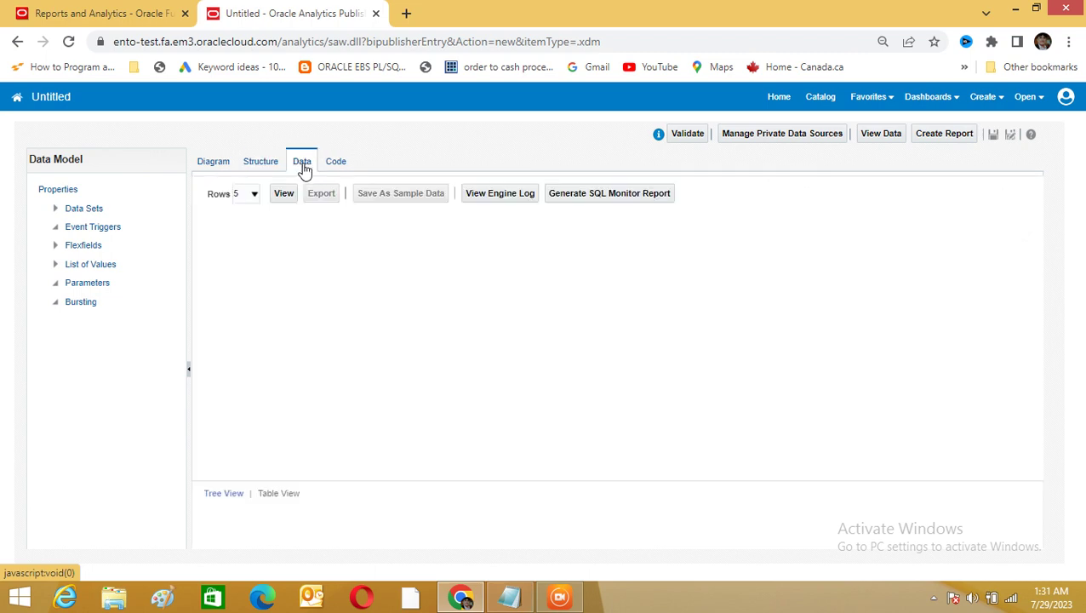
click(288, 194)
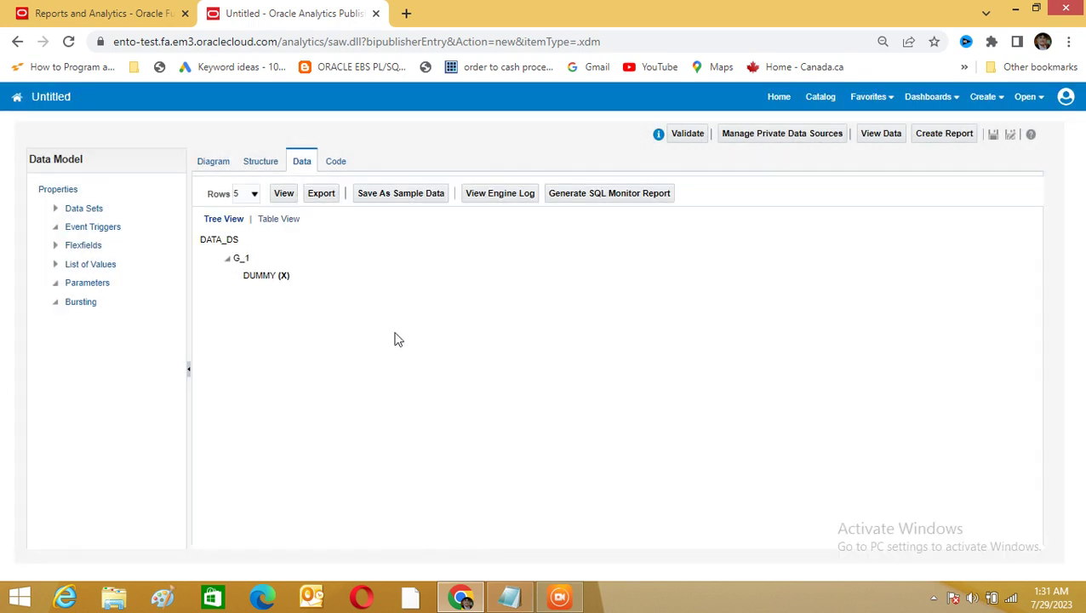
click(286, 220)
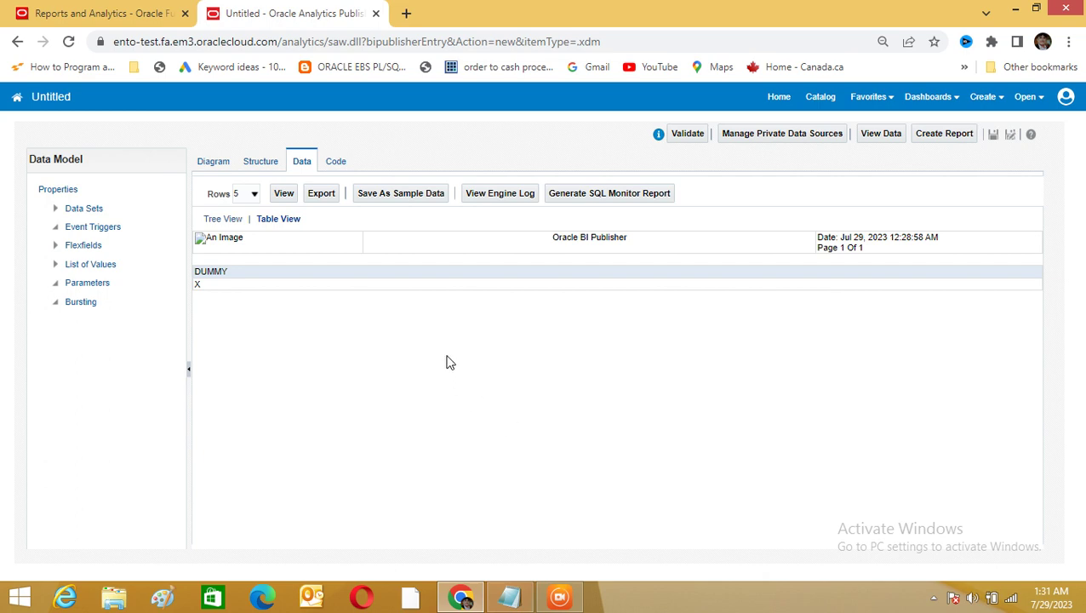
click(880, 138)
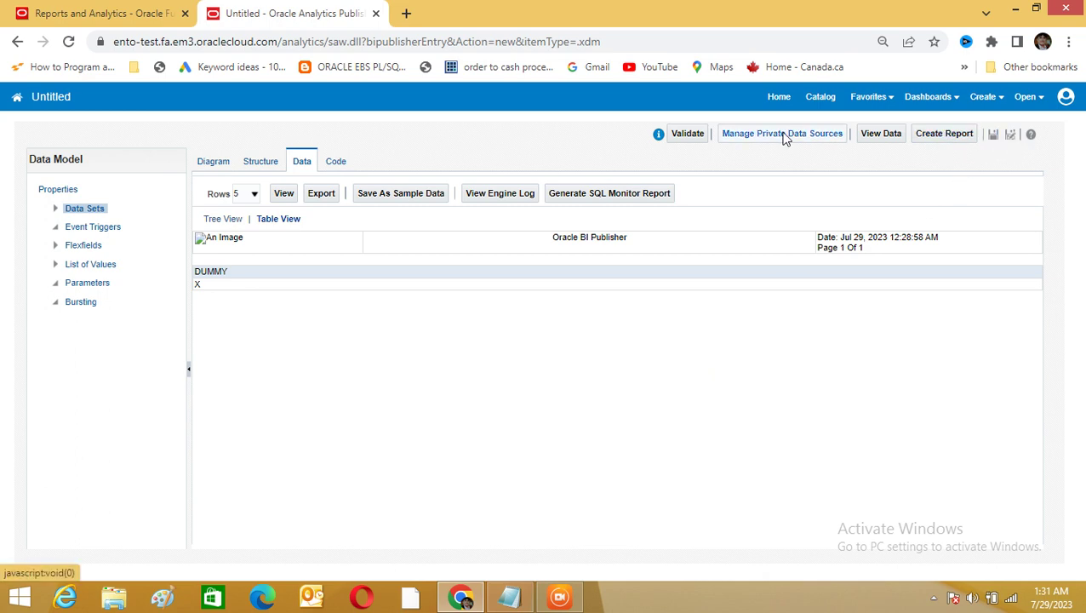
click(559, 598)
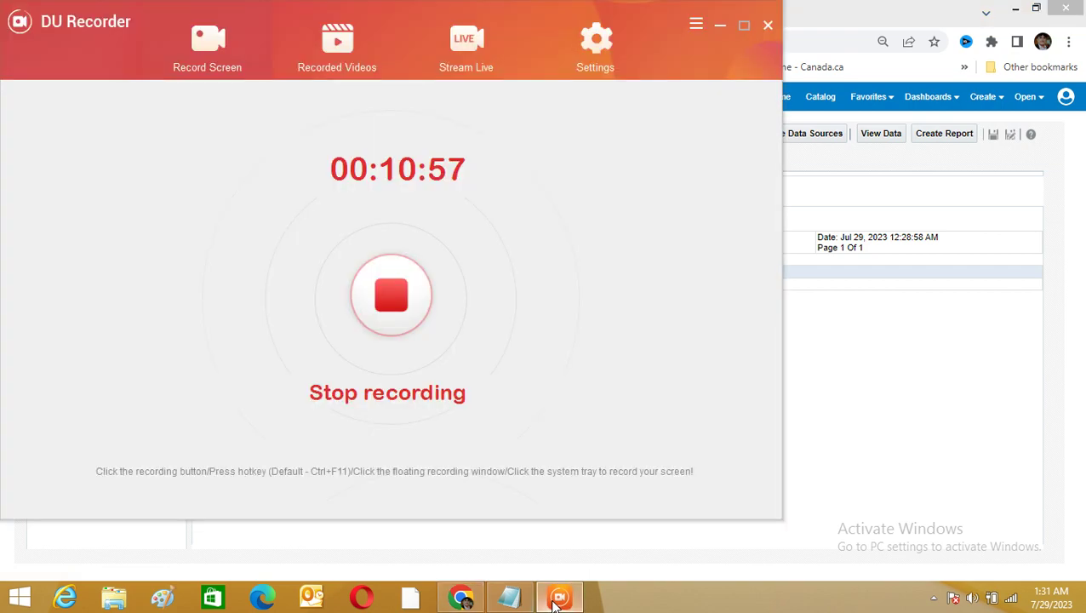